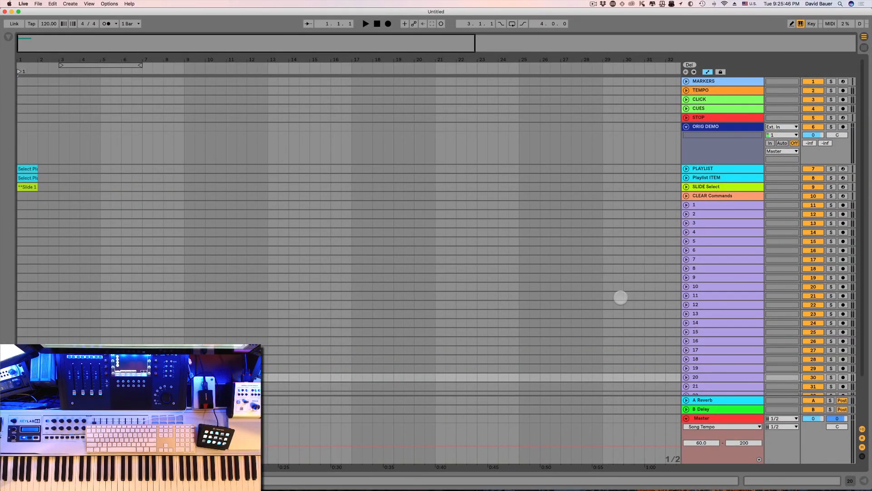
# - Look at the tracks in Session View and return to Arrangement View
pyautogui.press('Tab')
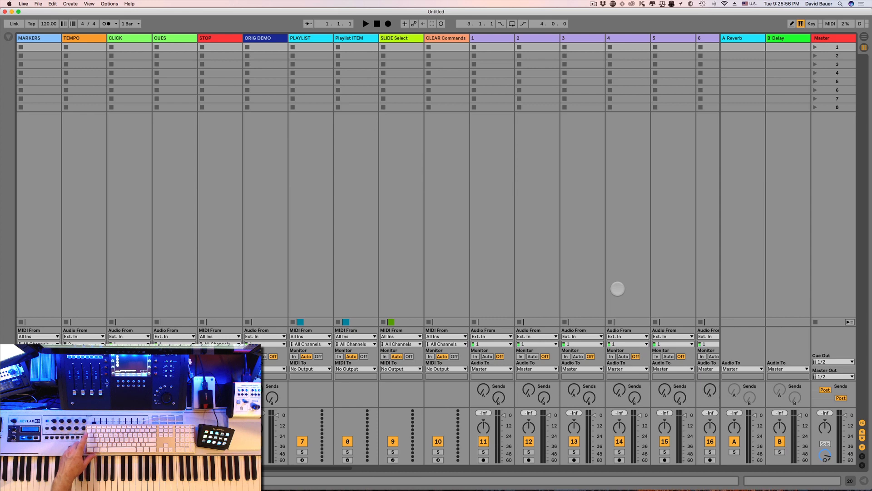
pyautogui.press('Tab')
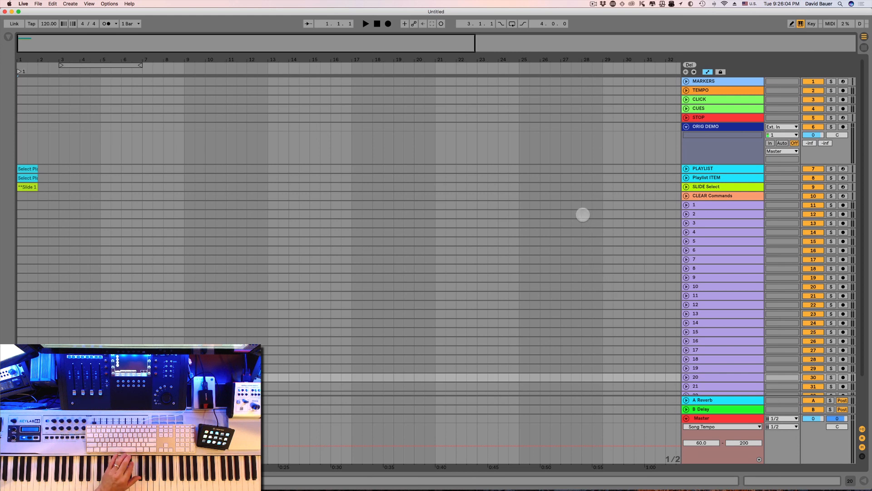
# - Enable mono outputs 3 & 4, 5 & 6, 7 & 8 and stereo outputs 3/4, 5/6, 7/8 in the audio output configuration
pyautogui.press('super+comma')
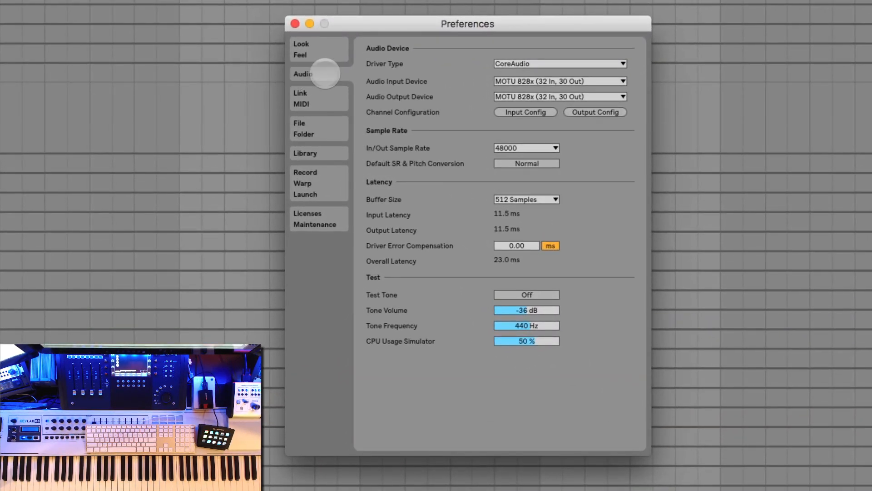
pyautogui.click(604, 113)
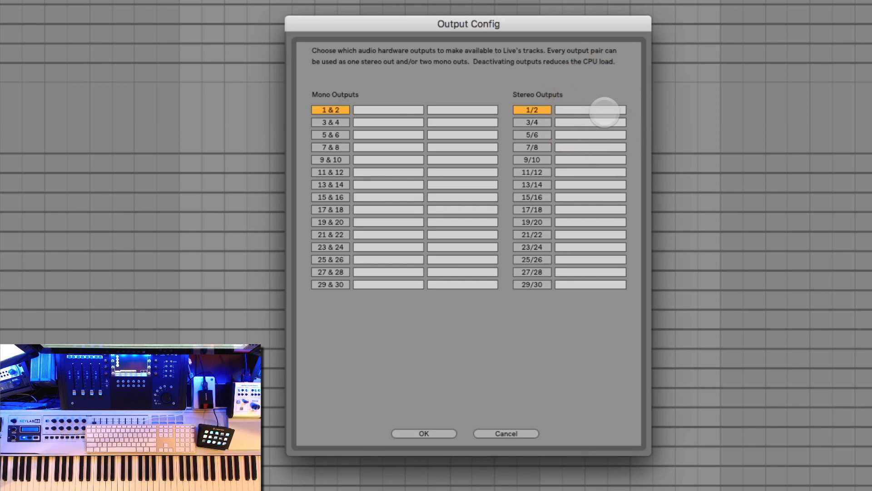
pyautogui.click(330, 121)
pyautogui.click(332, 134)
pyautogui.click(330, 147)
pyautogui.click(523, 147)
pyautogui.click(532, 134)
pyautogui.click(532, 121)
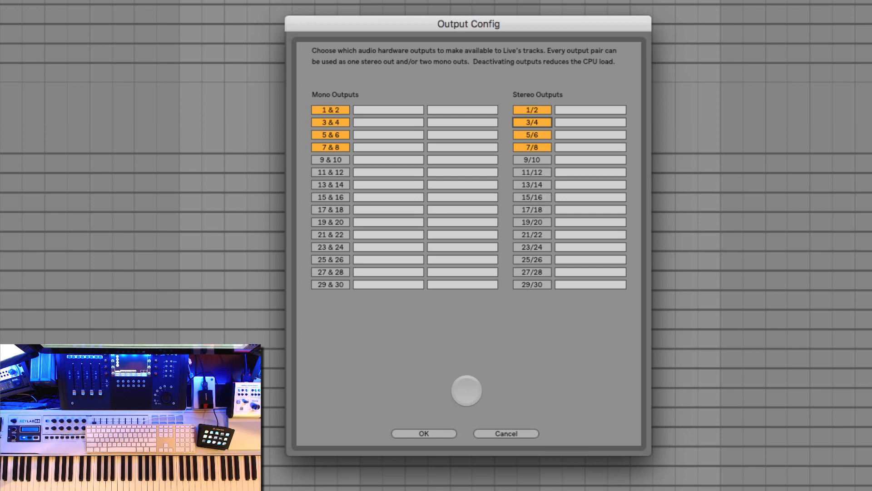
pyautogui.click(429, 432)
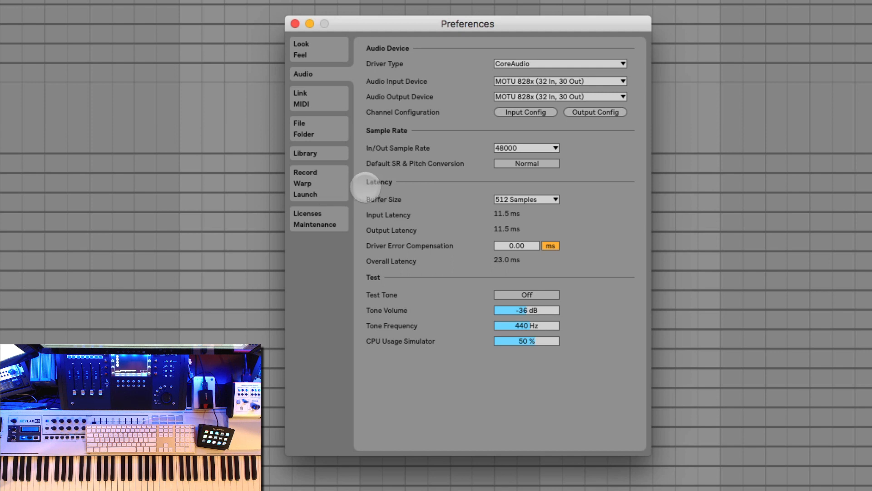
# - Turn off Auto-Warp Long Samples in the warp preferences and close Preferences
pyautogui.click(313, 184)
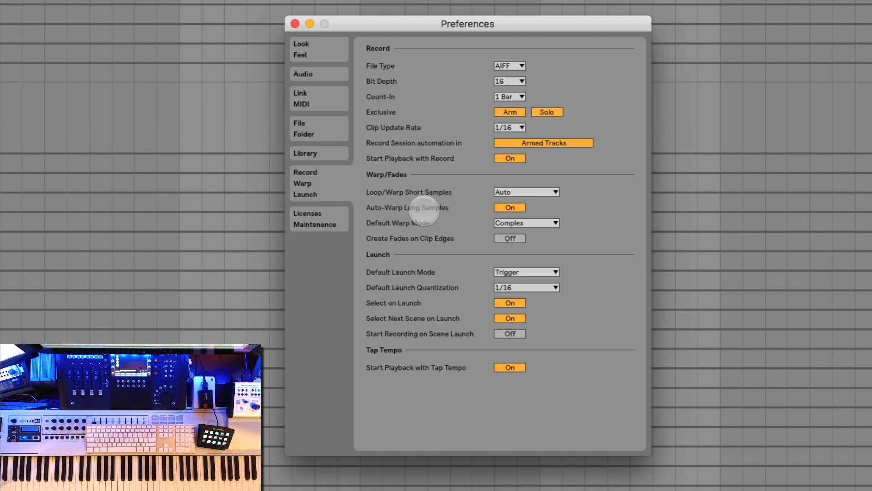
pyautogui.click(505, 207)
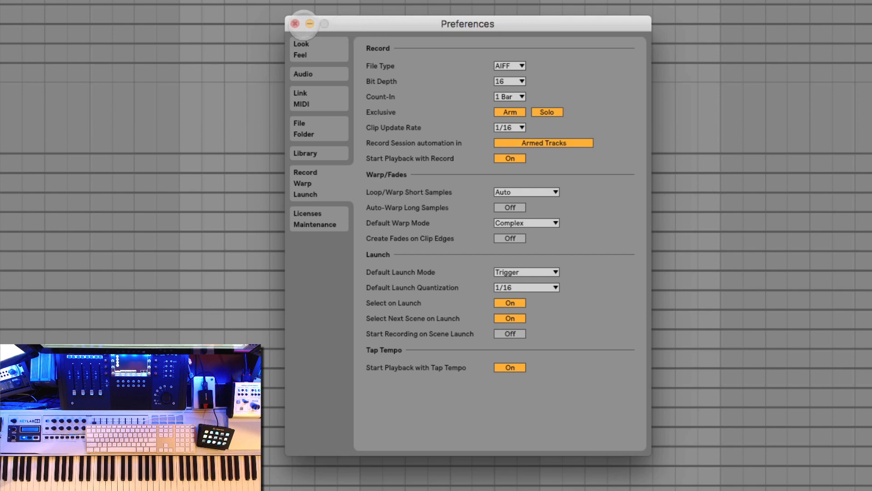
pyautogui.click(297, 25)
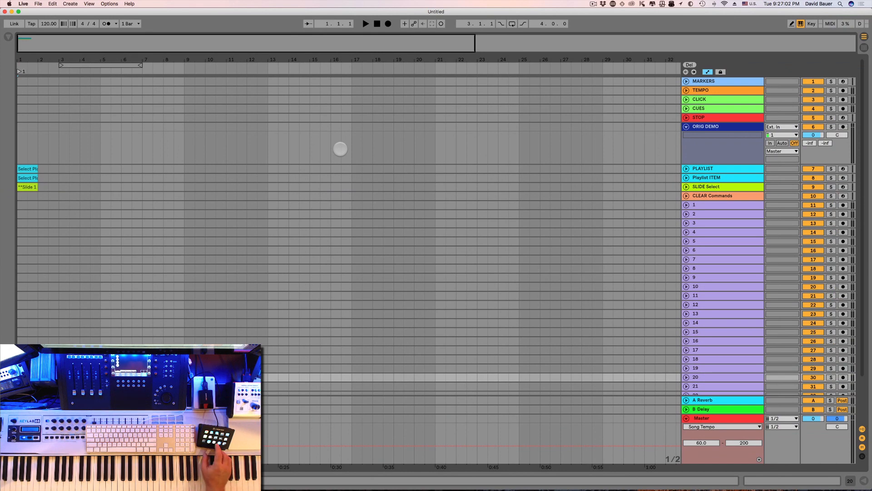
# - Bring the song You Are Life (Live) from iTunes onto the ORIG DEMO track at bar 3 and set the project tempo to 115
pyautogui.press('super+Tab')
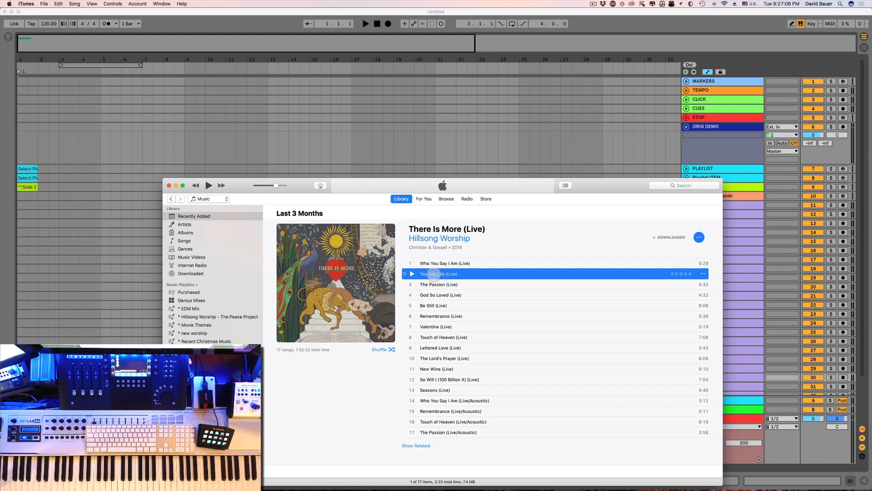
pyautogui.moveTo(432, 274); pyautogui.dragTo(54, 146)
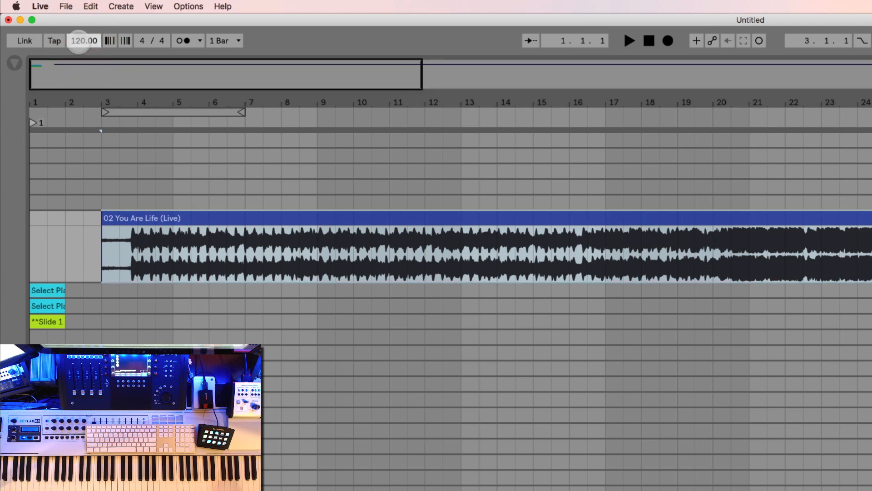
pyautogui.write('115')
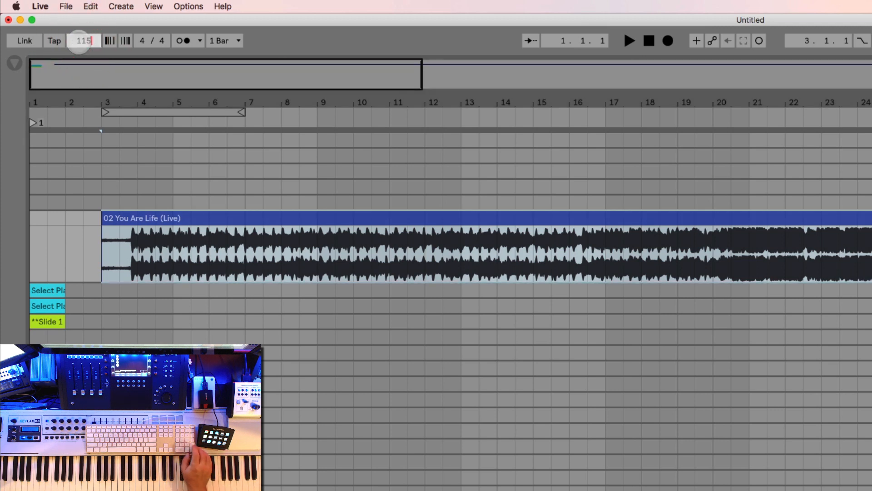
pyautogui.press('Return')
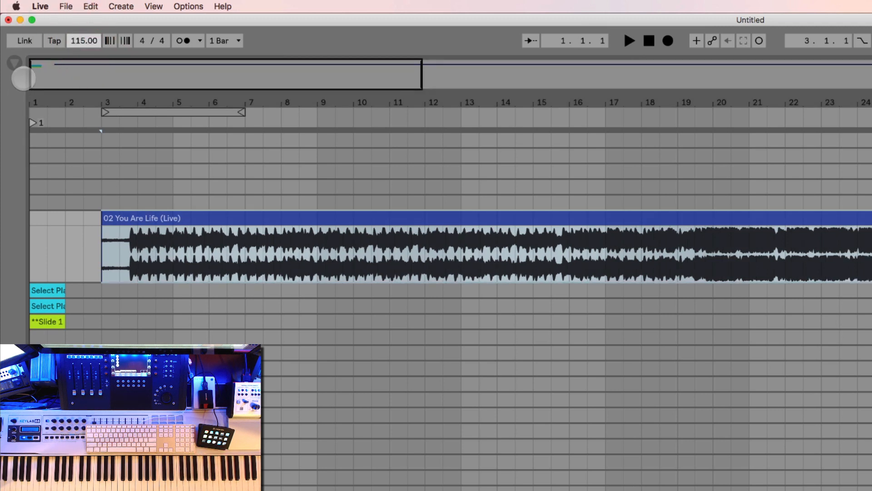
# - Move the You Are Life (Live) clip earlier so its first audible beat lands exactly on bar 3
pyautogui.moveTo(145, 101); pyautogui.dragTo(146, 106)
pyautogui.moveTo(68, 70); pyautogui.dragTo(68, 105)
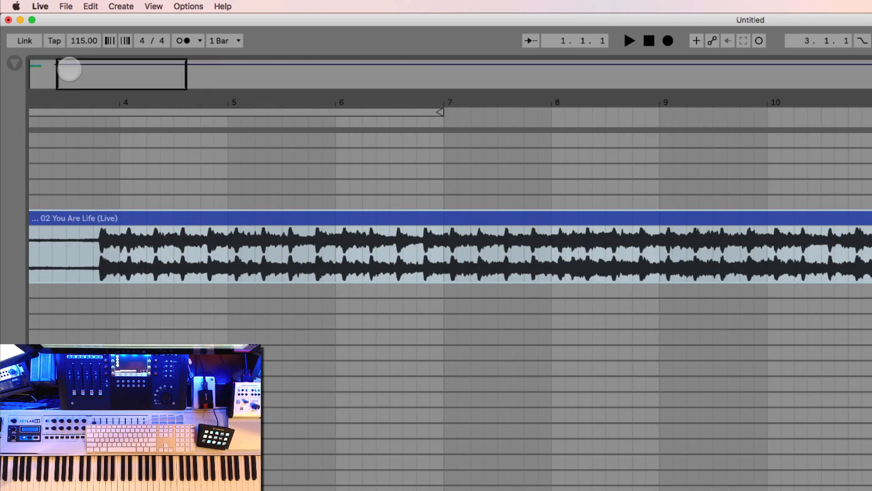
pyautogui.moveTo(137, 73); pyautogui.dragTo(109, 72)
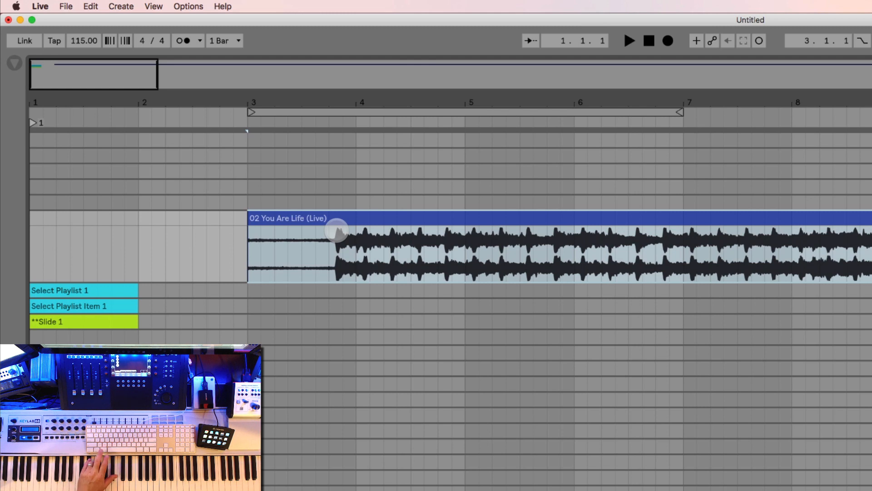
pyautogui.moveTo(337, 219); pyautogui.dragTo(247, 223)
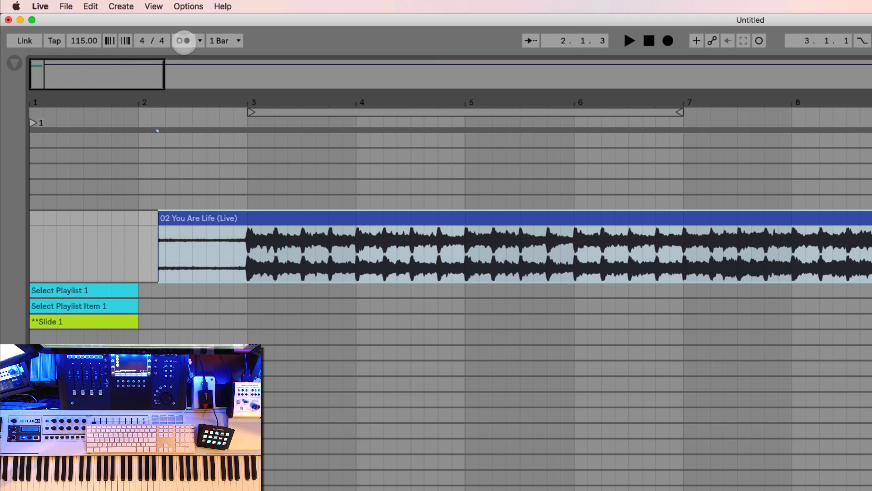
# - Turn on the metronome and play the song from bar 1 to check its alignment with the click, ending with playback stopped
pyautogui.click(184, 42)
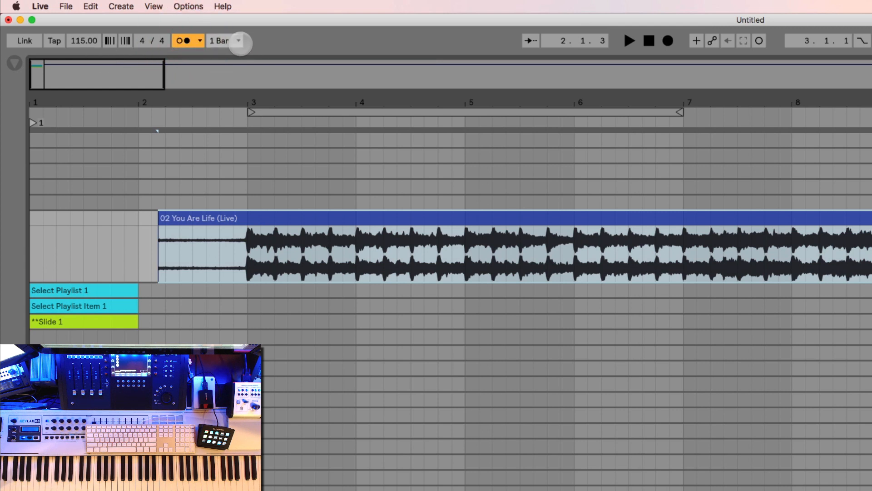
pyautogui.click(649, 41)
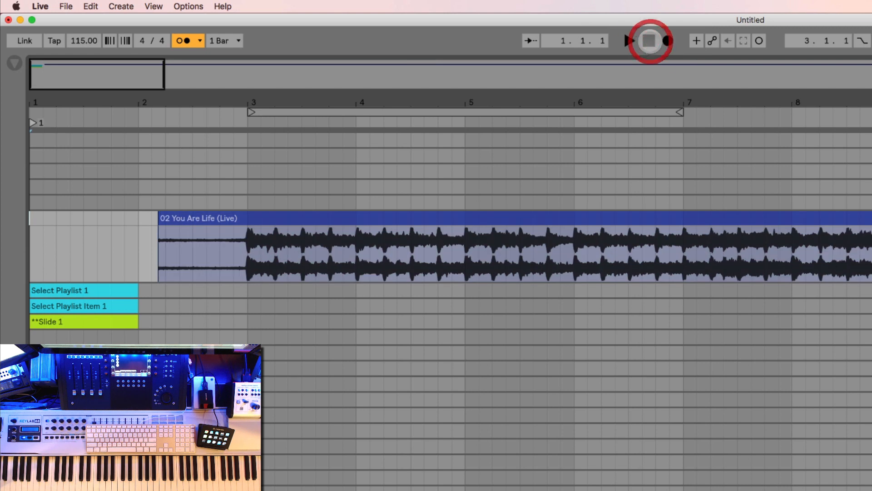
pyautogui.click(629, 41)
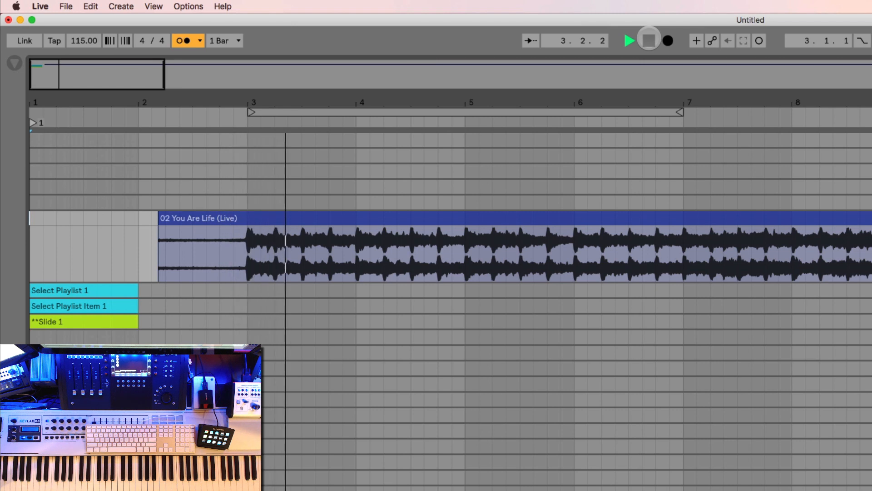
pyautogui.scroll(-1, 450, 311)
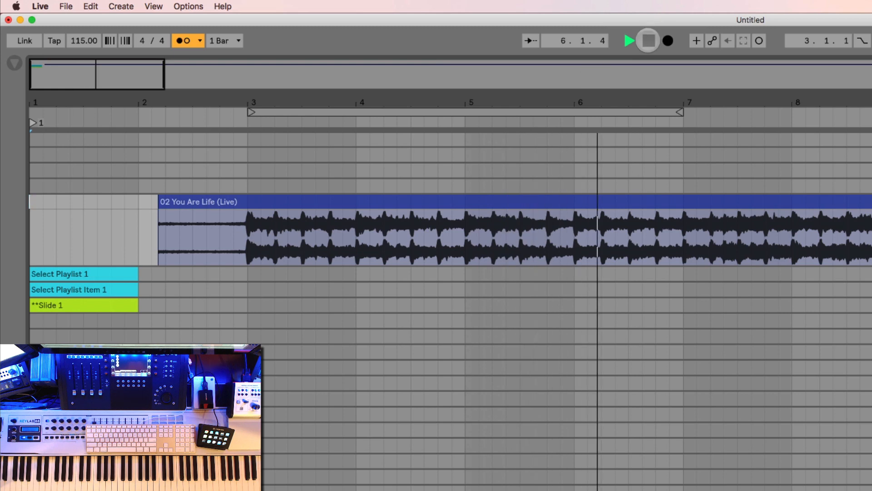
pyautogui.click(648, 40)
pyautogui.click(649, 40)
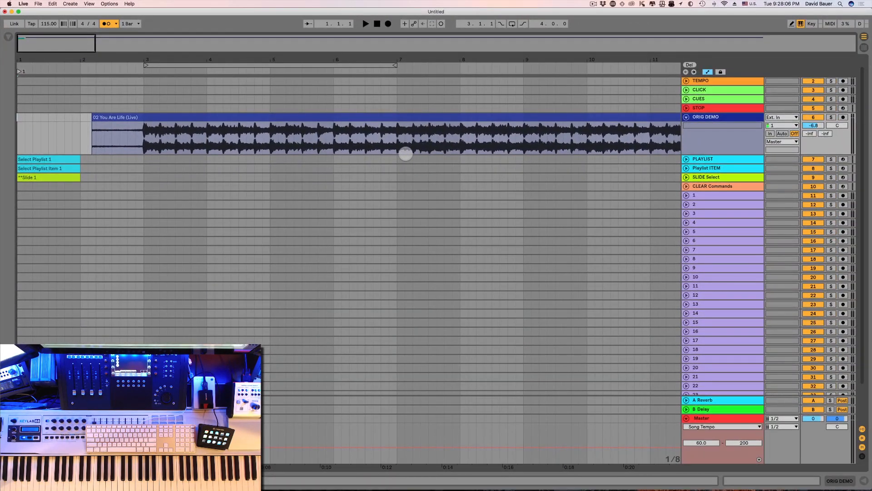
# - Import all twelve stems from the You Are Life (ABLETON STEMS) folder in Finder onto tracks 1 to 12, starting at bar 1
pyautogui.press('super+Tab')
pyautogui.press('super+Tab')
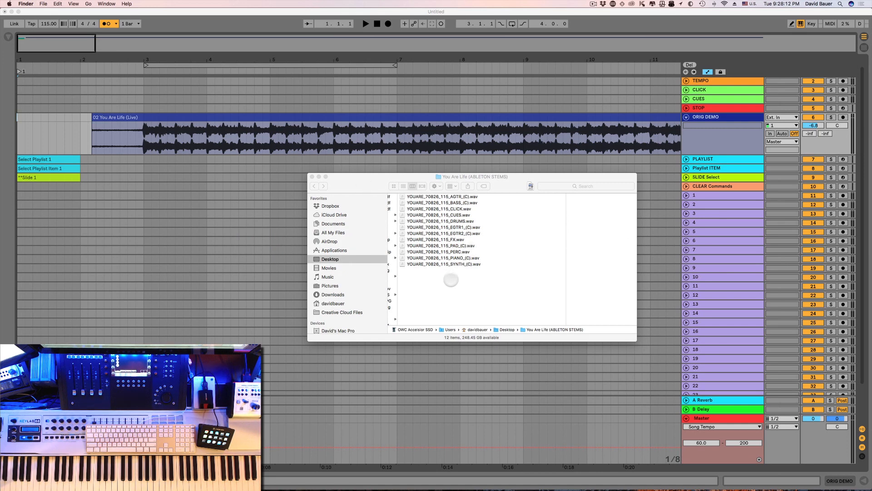
pyautogui.moveTo(506, 187); pyautogui.dragTo(505, 206)
pyautogui.moveTo(473, 299); pyautogui.dragTo(447, 213)
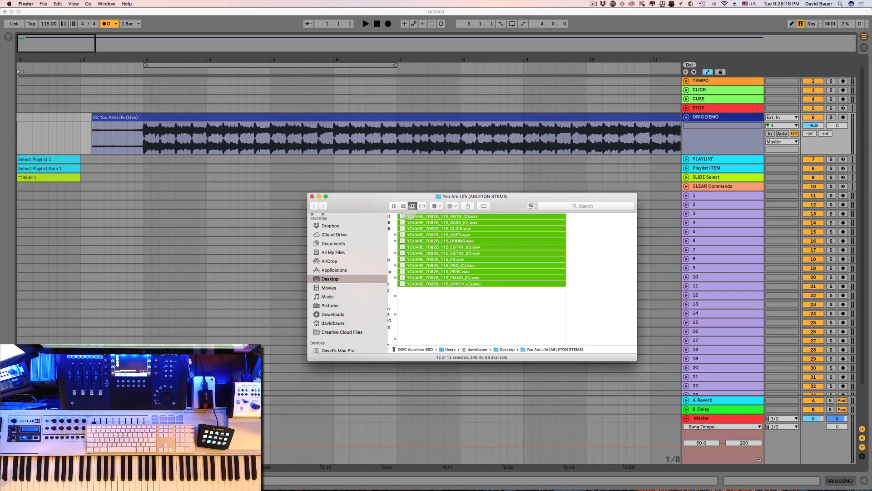
pyautogui.moveTo(411, 216); pyautogui.dragTo(51, 198)
pyautogui.moveTo(96, 216); pyautogui.dragTo(17, 197)
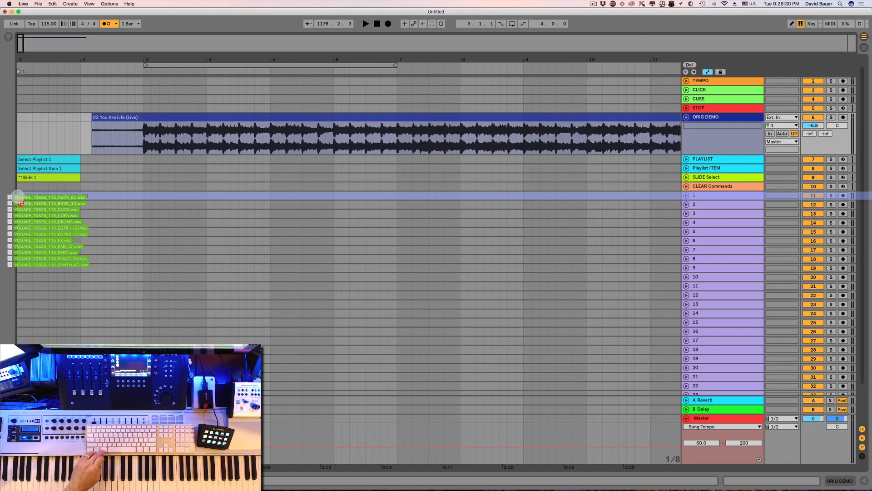
pyautogui.press('super')
pyautogui.moveTo(17, 196); pyautogui.dragTo(16, 196)
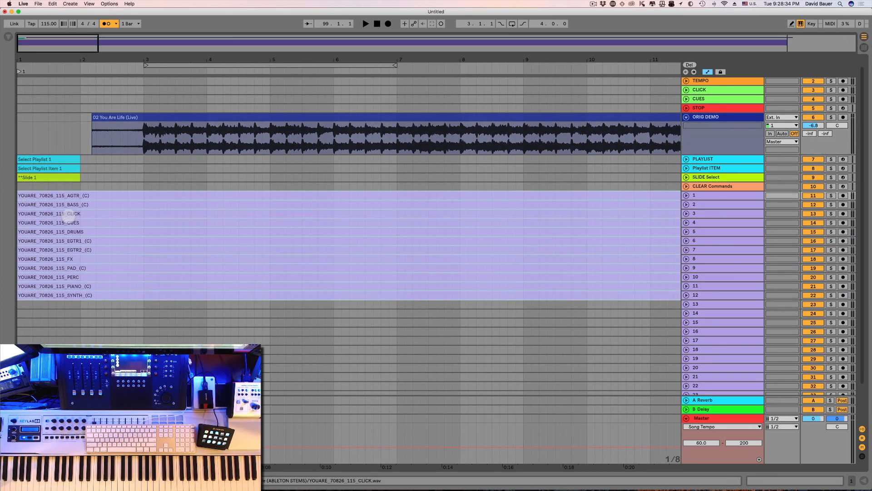
pyautogui.click(138, 311)
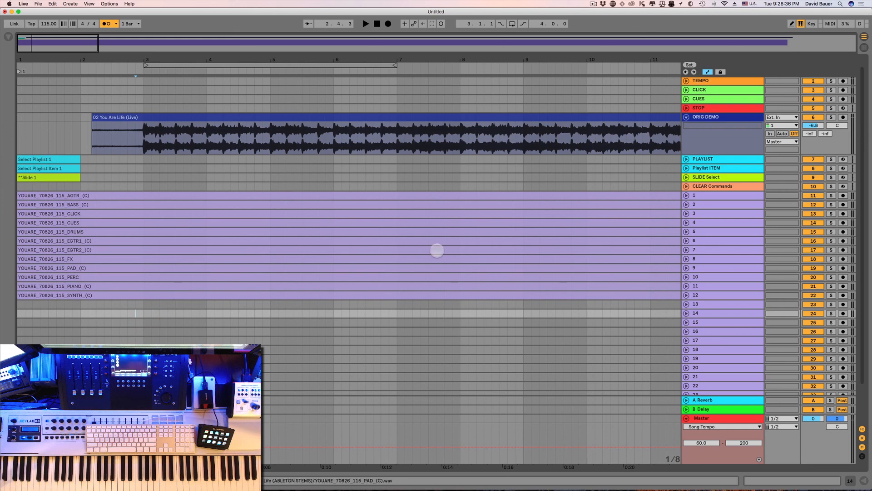
# - Turn off automation mode and move the click and cues stem clips onto the CLICK and CUES tracks at bar 1
pyautogui.click(707, 71)
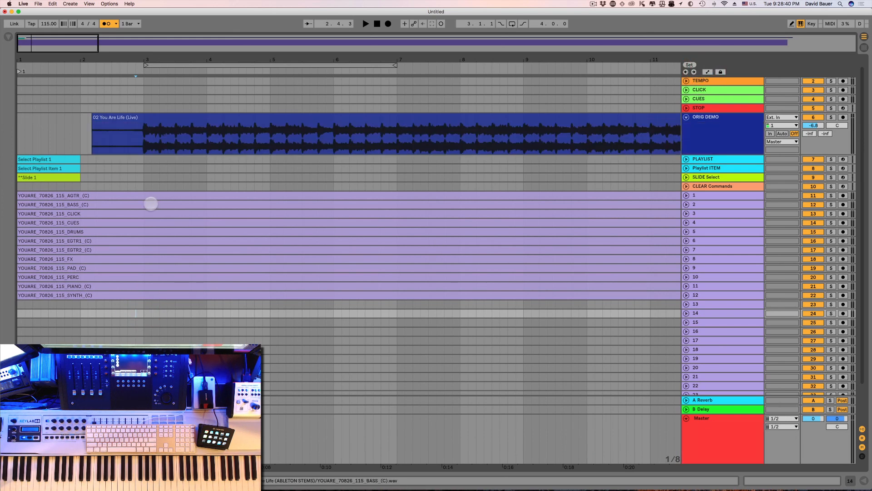
pyautogui.click(102, 214)
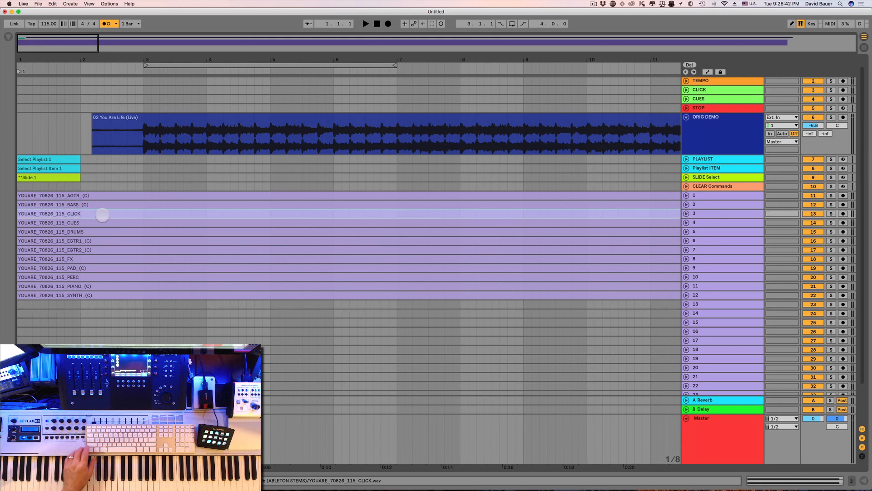
pyautogui.keyDown('shift'); pyautogui.click(99, 222); pyautogui.keyUp('shift')
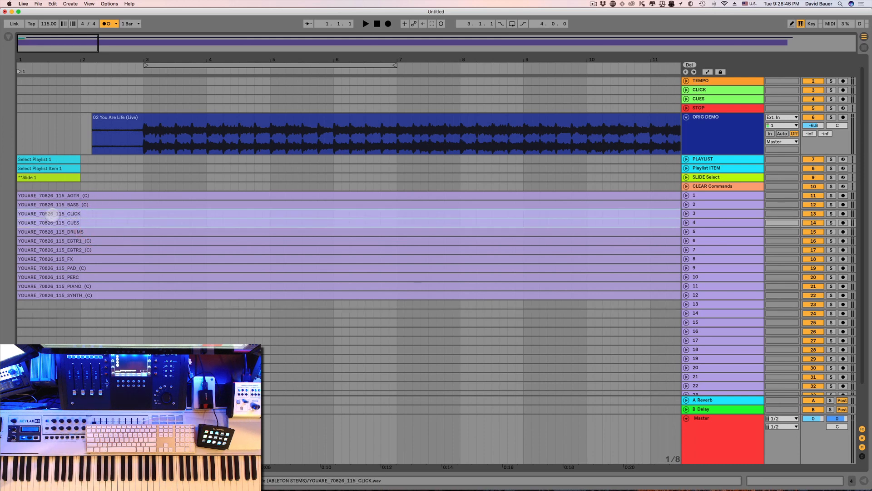
pyautogui.moveTo(43, 170); pyautogui.dragTo(35, 87)
# - Recolor the click and cues clips green to match their tracks, and deselect them
pyautogui.moveTo(62, 47); pyautogui.dragTo(62, 27)
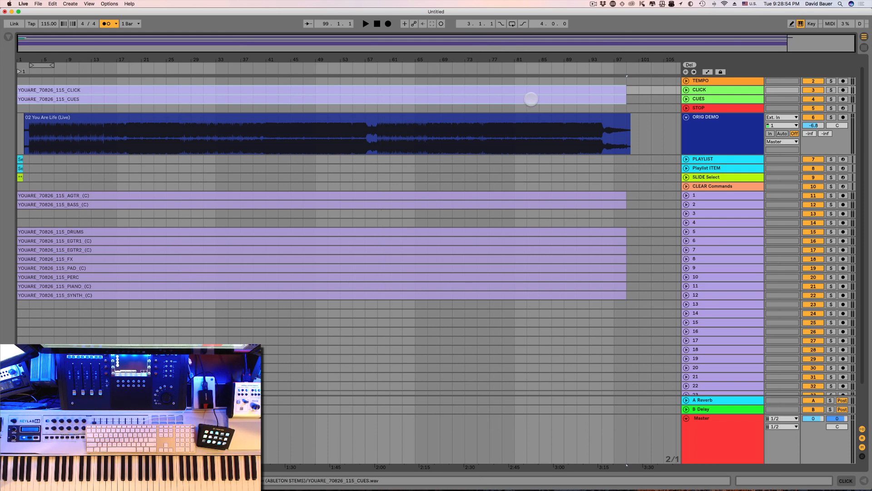
pyautogui.rightClick(620, 99)
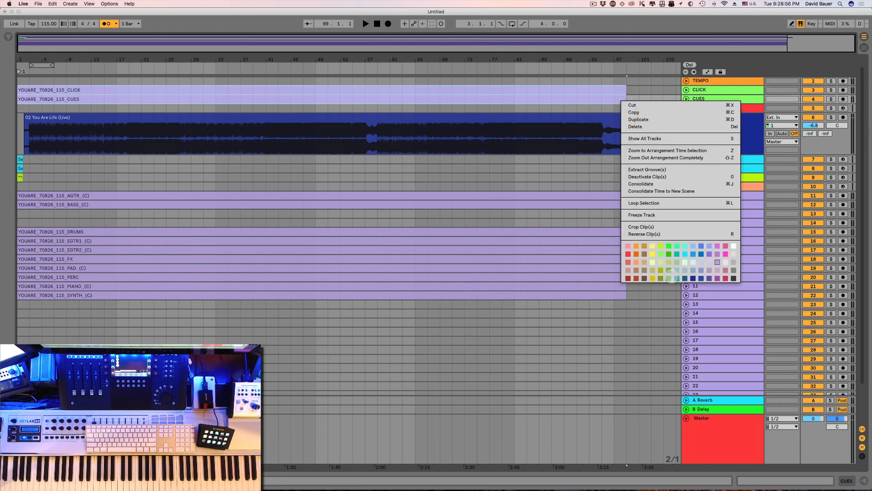
pyautogui.click(661, 255)
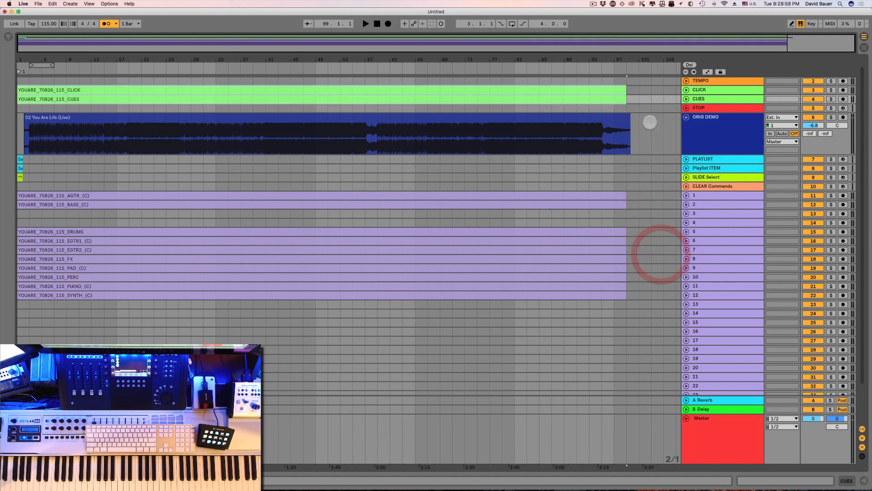
pyautogui.click(651, 100)
# - Unfold the CUES and CLICK tracks to view their waveforms, and fold both tracks again
pyautogui.scroll(1, 653, 98)
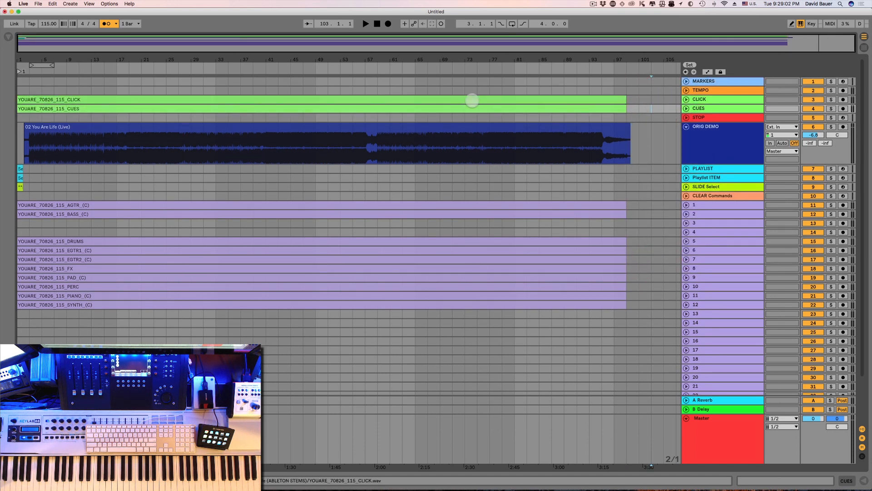
pyautogui.click(686, 108)
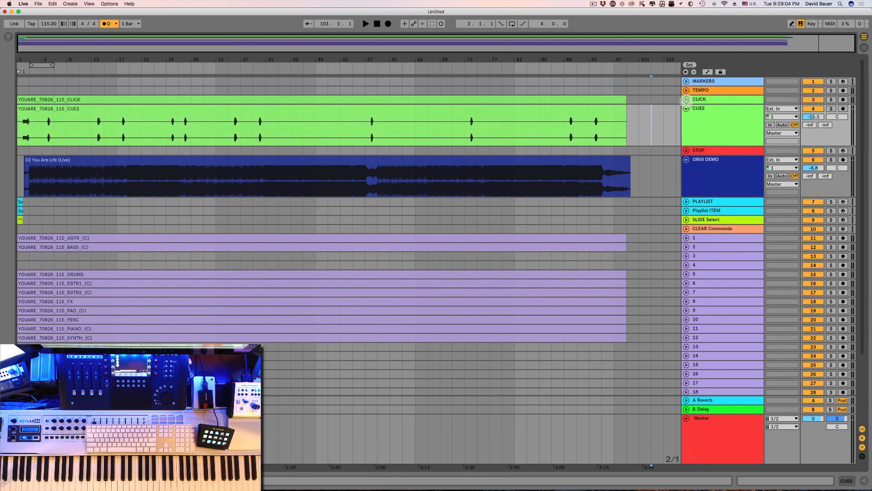
pyautogui.click(686, 99)
pyautogui.click(686, 99)
pyautogui.click(687, 109)
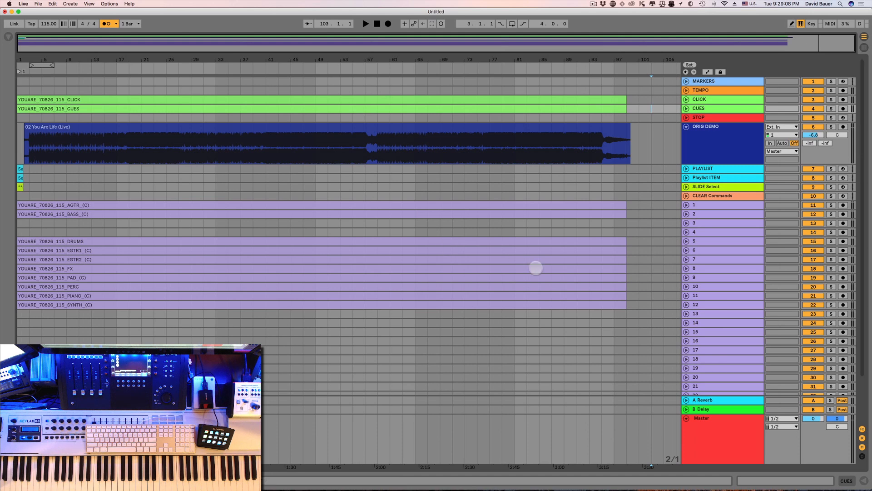
# - Move the stem clips from DRUMS through SYNTH up two tracks to close the gap below the bass clip
pyautogui.click(499, 304)
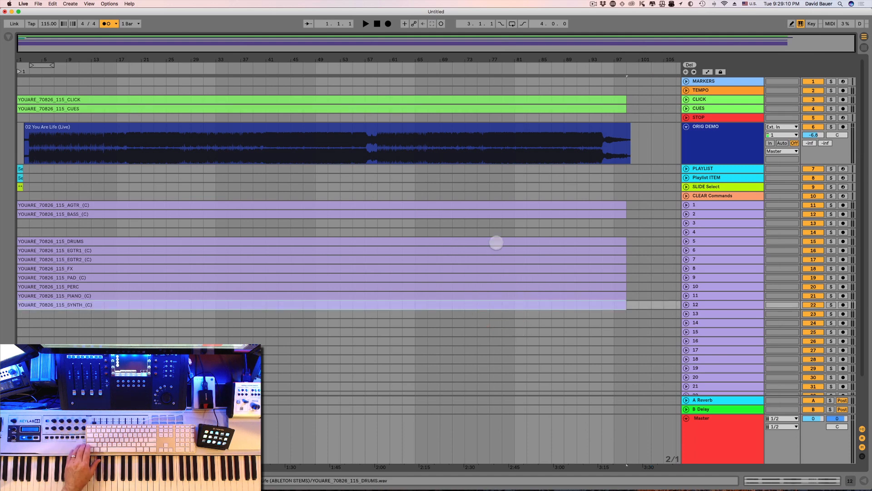
pyautogui.keyDown('shift'); pyautogui.click(494, 242); pyautogui.keyUp('shift')
pyautogui.moveTo(494, 235); pyautogui.dragTo(489, 225)
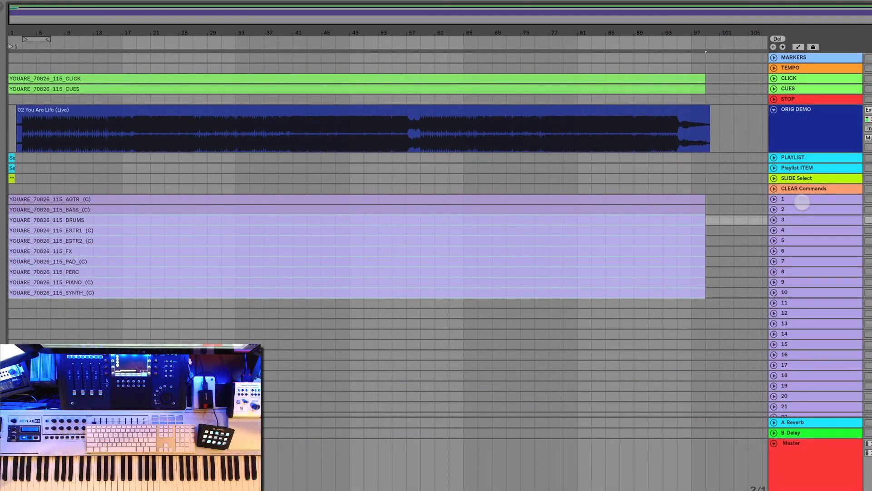
# - Rename tracks 1 to 5 after their stems as AC GTR, BASS, DRUMS, EG 1 and EG 2
pyautogui.click(783, 200)
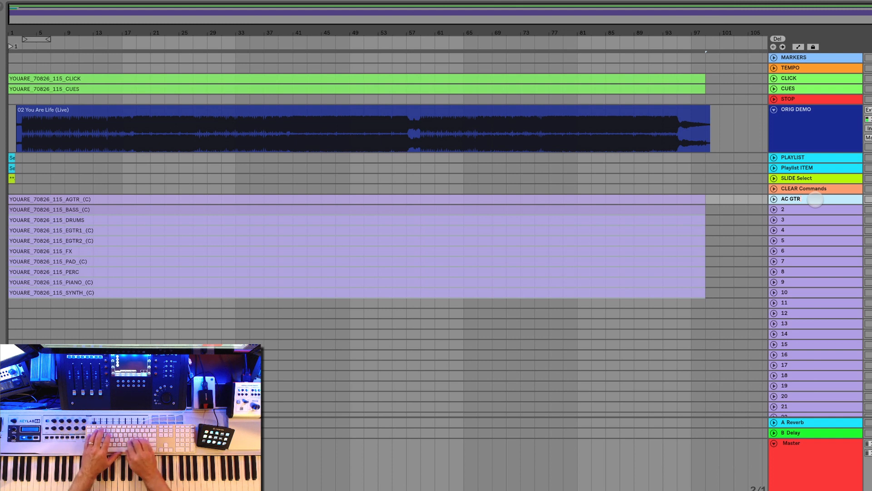
pyautogui.press('Tab')
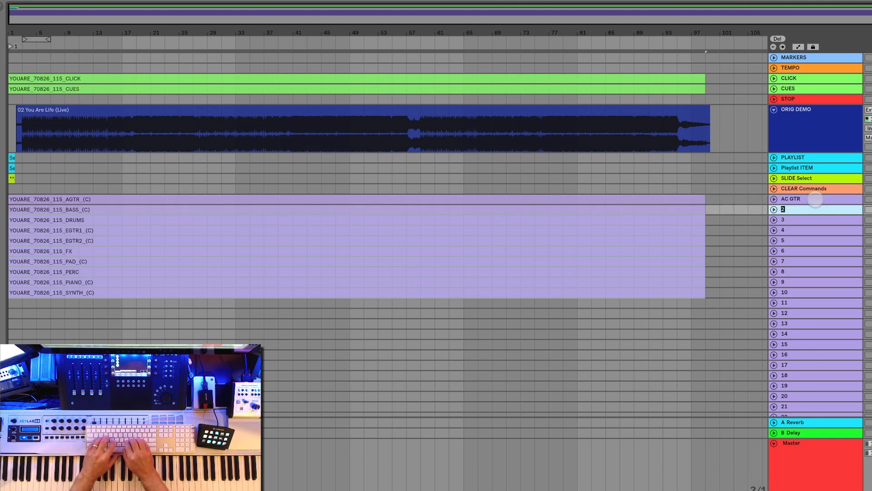
pyautogui.press('Tab')
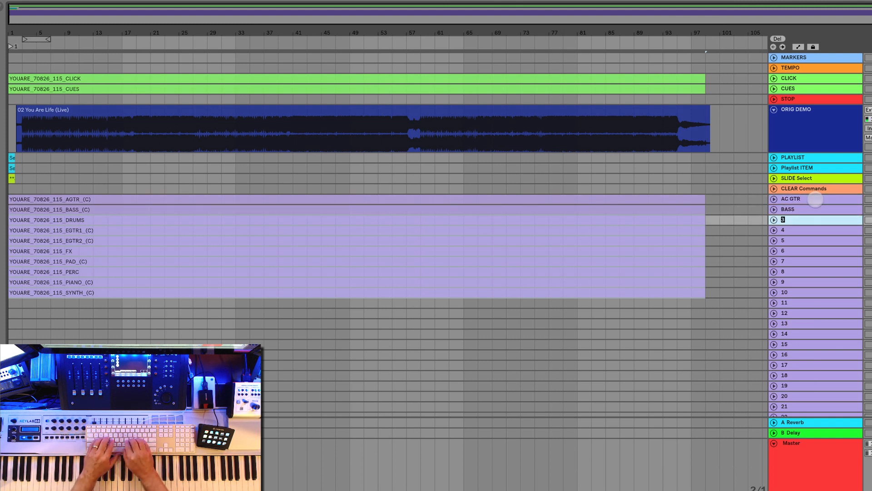
pyautogui.press('Tab')
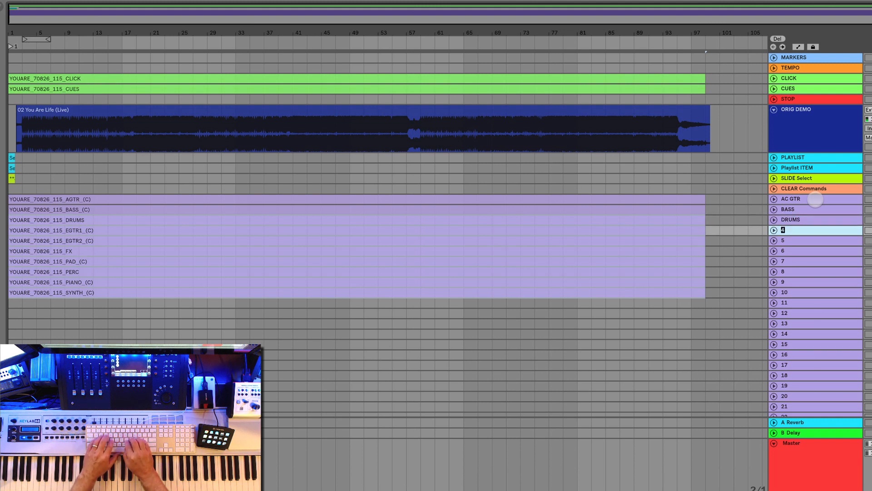
pyautogui.press('Tab')
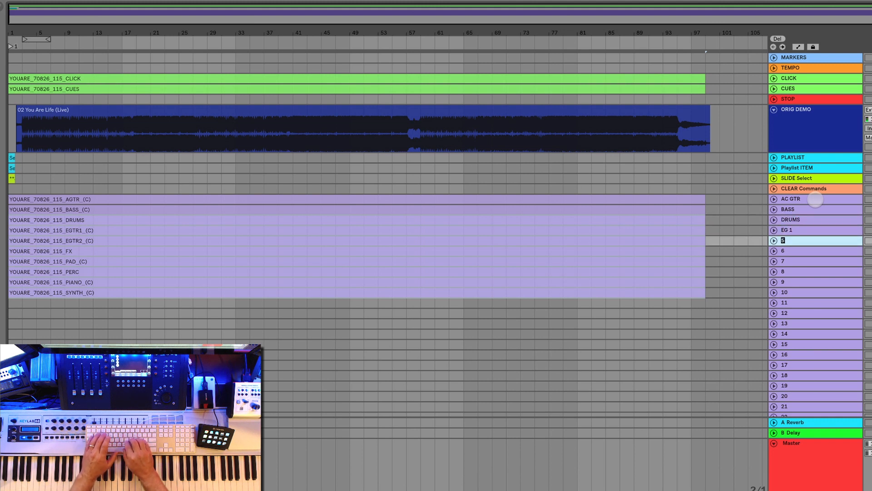
pyautogui.press('Tab')
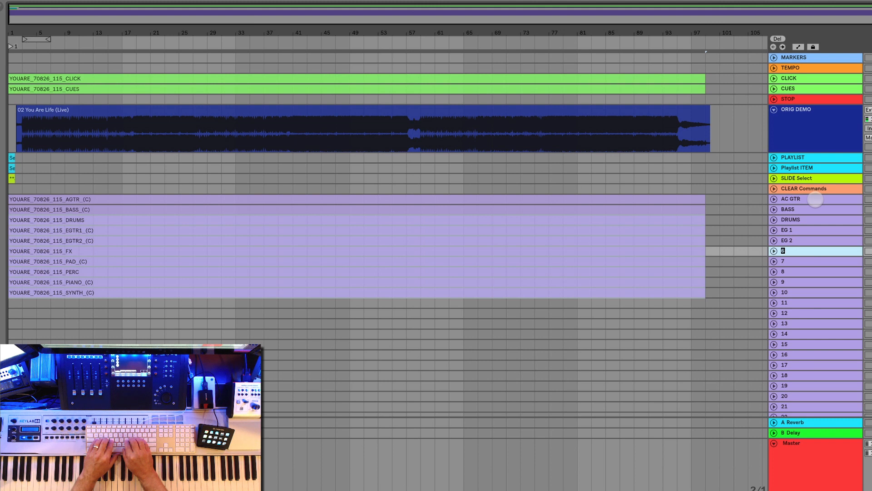
# - Rename tracks 6 to 10 as FX, PAD, PERC, PIANO and SYNTH
pyautogui.press('Tab')
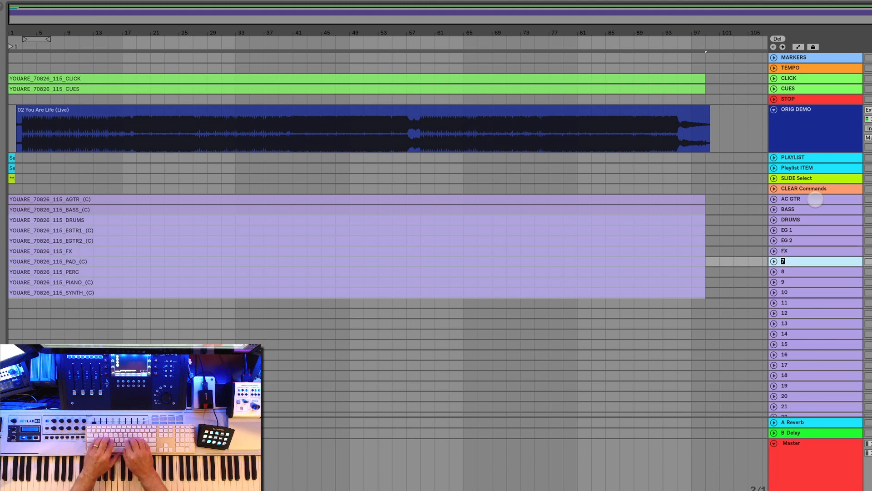
pyautogui.write('PAD')
pyautogui.press('Tab')
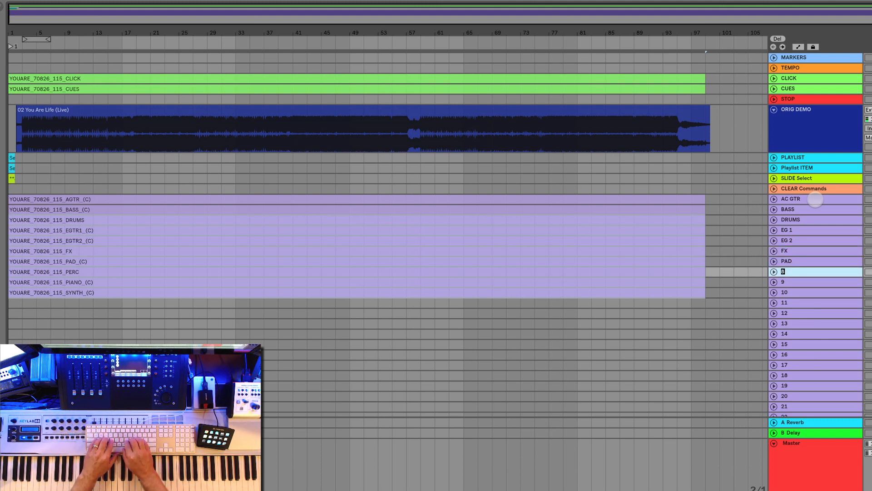
pyautogui.press('Tab')
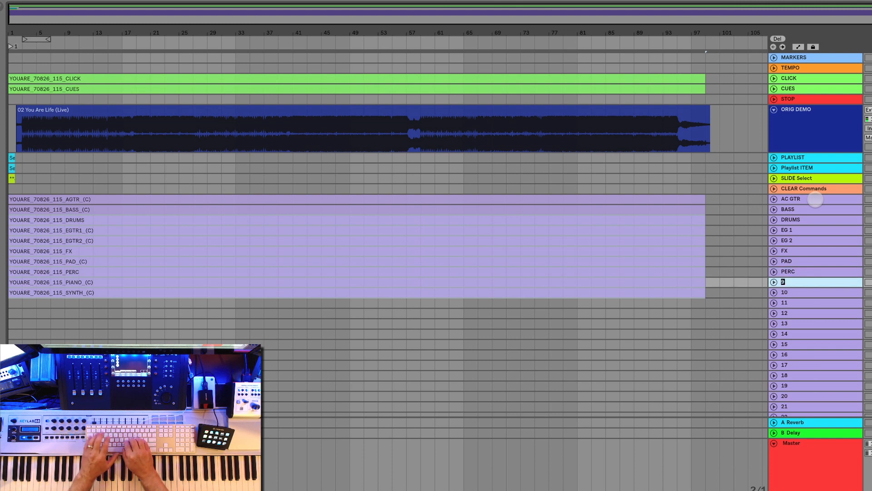
pyautogui.press('Tab')
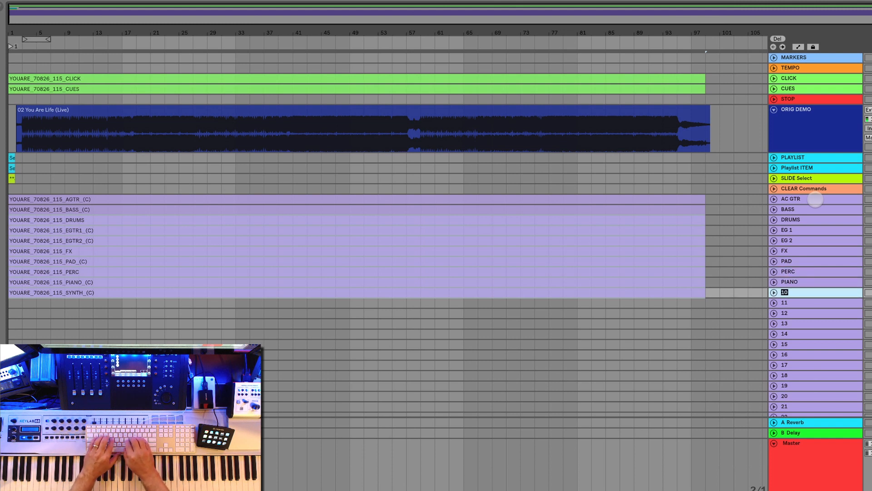
pyautogui.write('SYNTH')
pyautogui.press('Return')
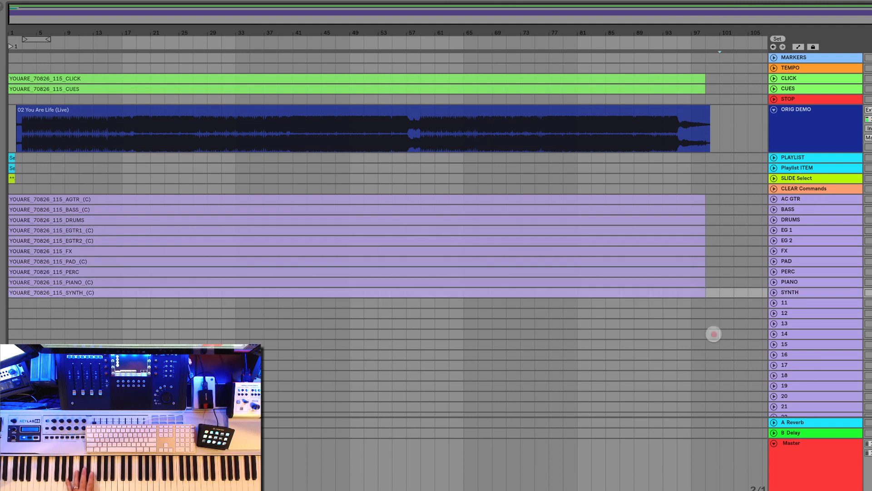
pyautogui.click(720, 334)
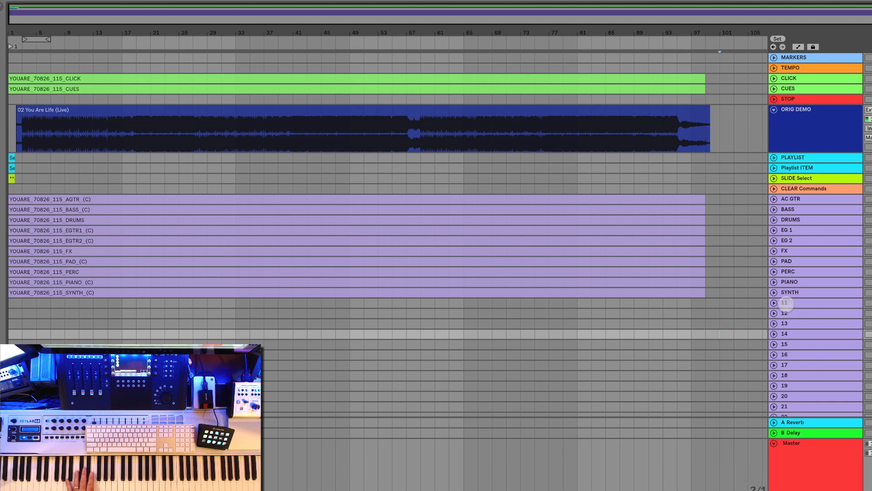
# - Delete the unused tracks 11 to 25 below the SYNTH track
pyautogui.click(786, 303)
pyautogui.scroll(-3, 785, 303)
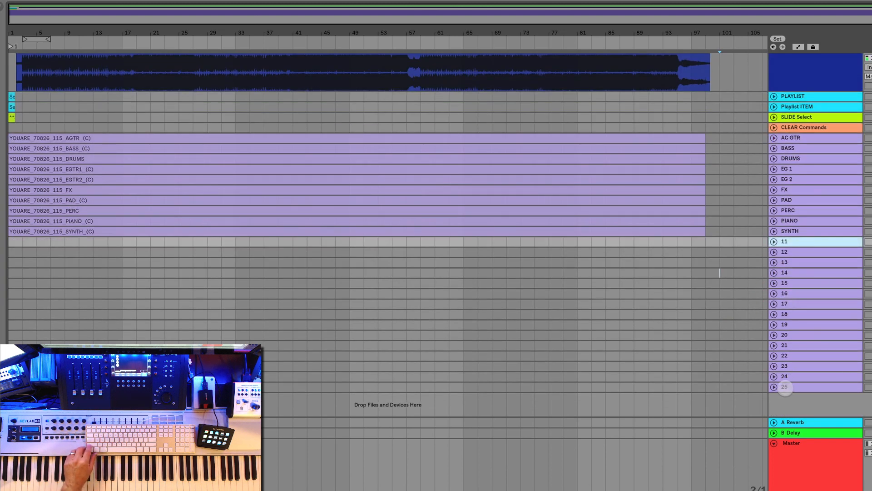
pyautogui.keyDown('shift'); pyautogui.click(785, 387); pyautogui.keyUp('shift')
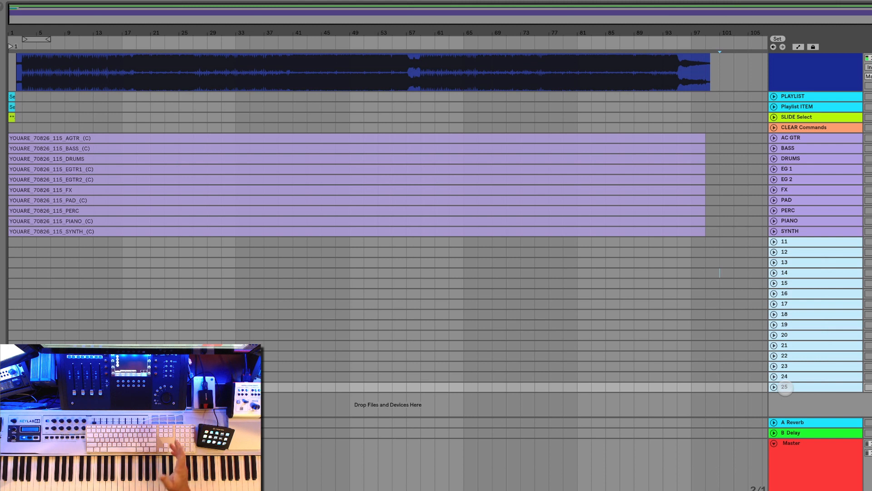
pyautogui.press('Delete')
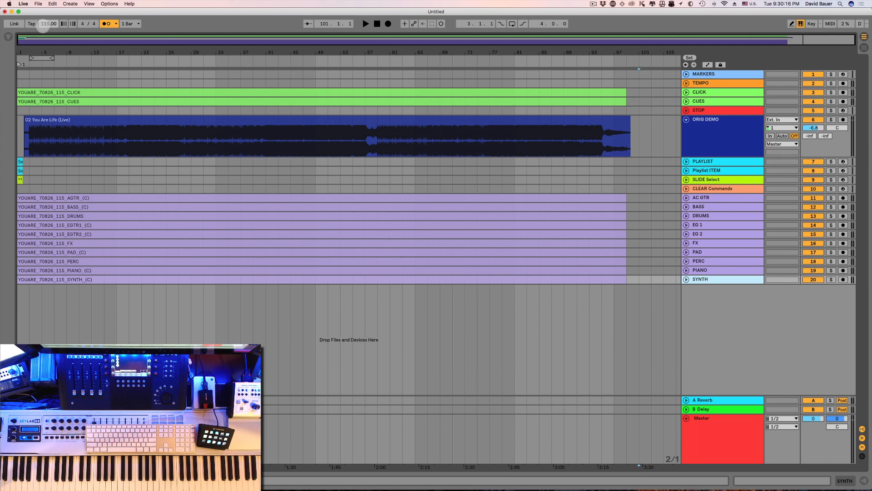
# - Turn off the metronome and play the arrangement from bar 1
pyautogui.click(107, 24)
pyautogui.click(377, 24)
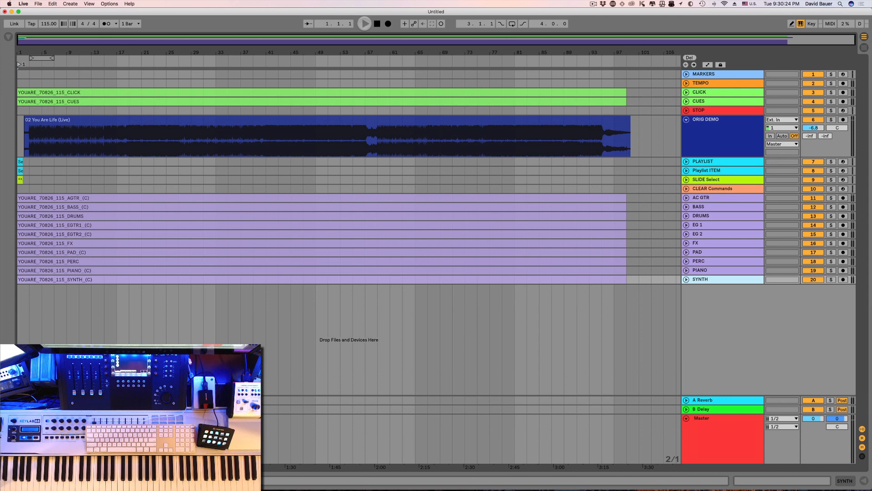
pyautogui.click(364, 24)
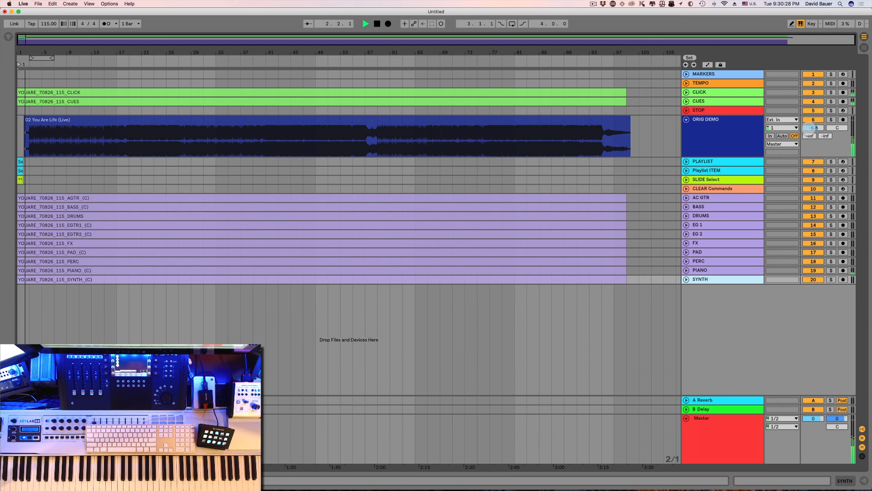
# - Set the ORIG DEMO track's volume to -13.0 dB during playback, and stop and return to bar 1
pyautogui.moveTo(809, 129); pyautogui.dragTo(810, 180)
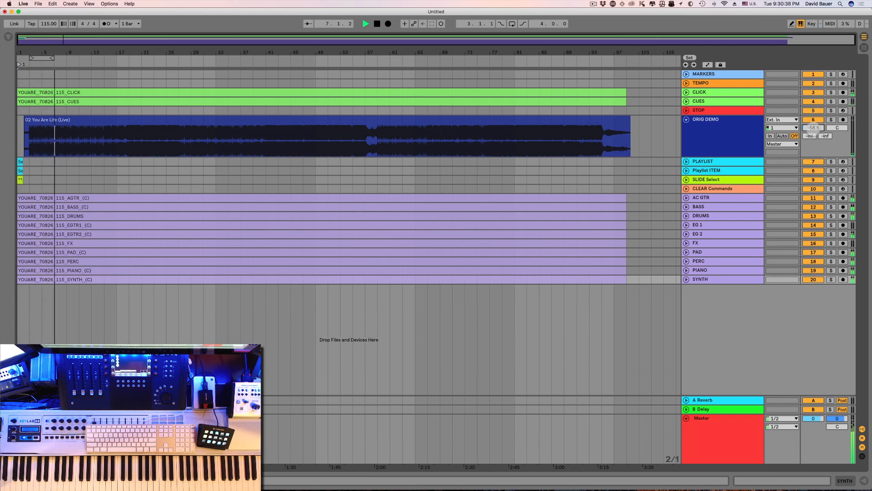
pyautogui.moveTo(813, 129)
pyautogui.mouseDown()
pyautogui.moveTo(813, 102)
pyautogui.moveTo(807, 138)
pyautogui.mouseUp()
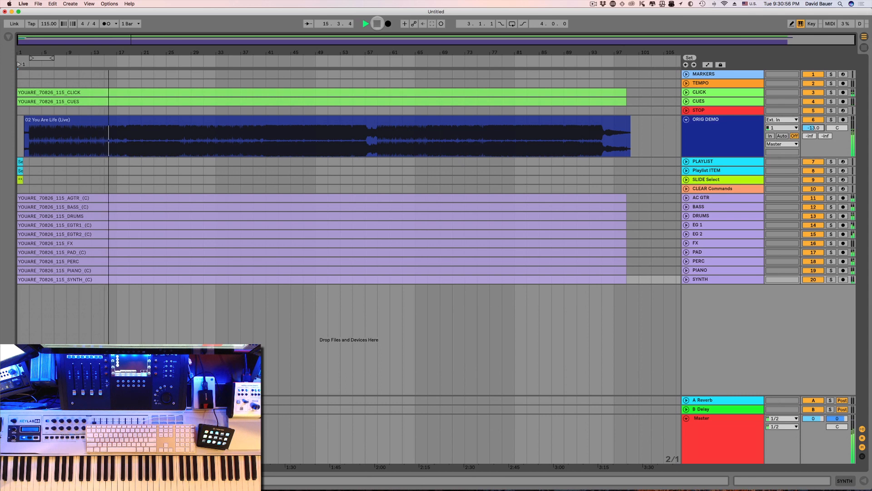
pyautogui.click(377, 24)
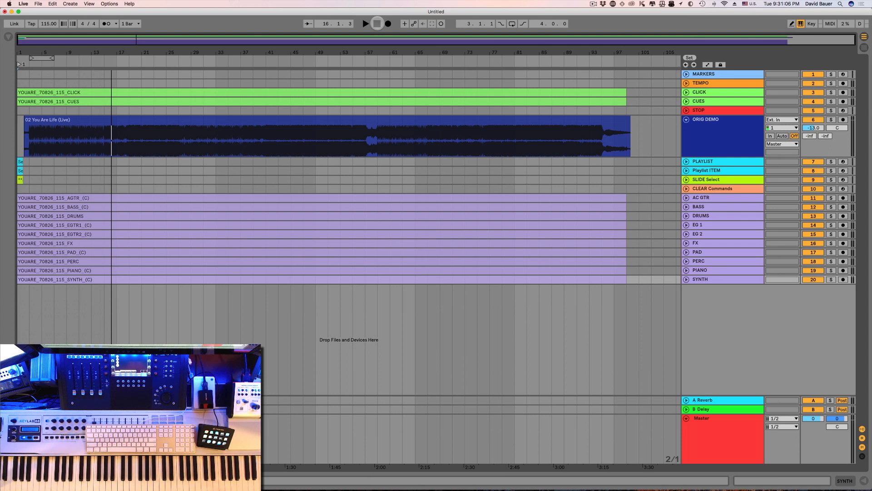
pyautogui.click(377, 23)
pyautogui.click(377, 24)
pyautogui.click(346, 133)
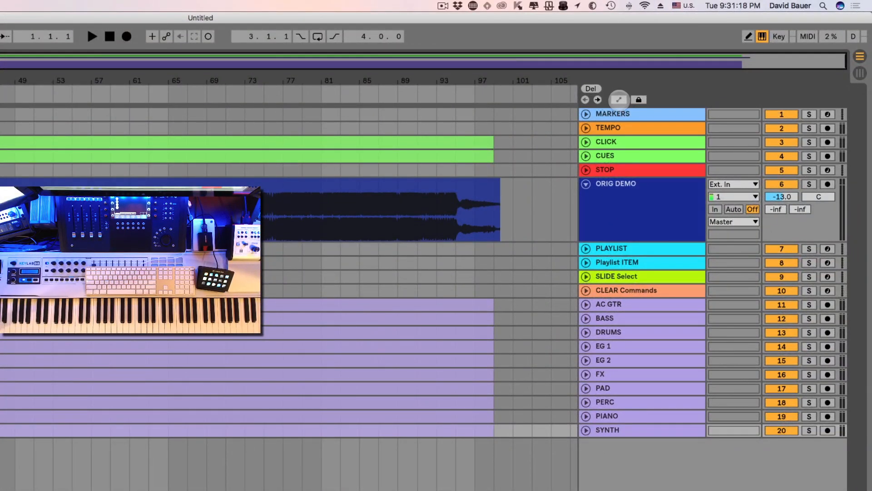
# - Turn on automation mode and set the maximum of the Master track's Song Tempo range to 115
pyautogui.click(618, 99)
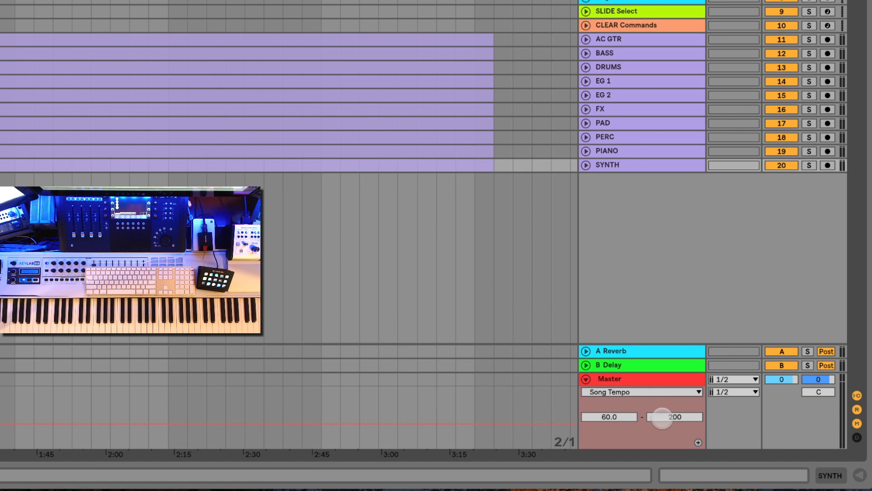
pyautogui.click(662, 417)
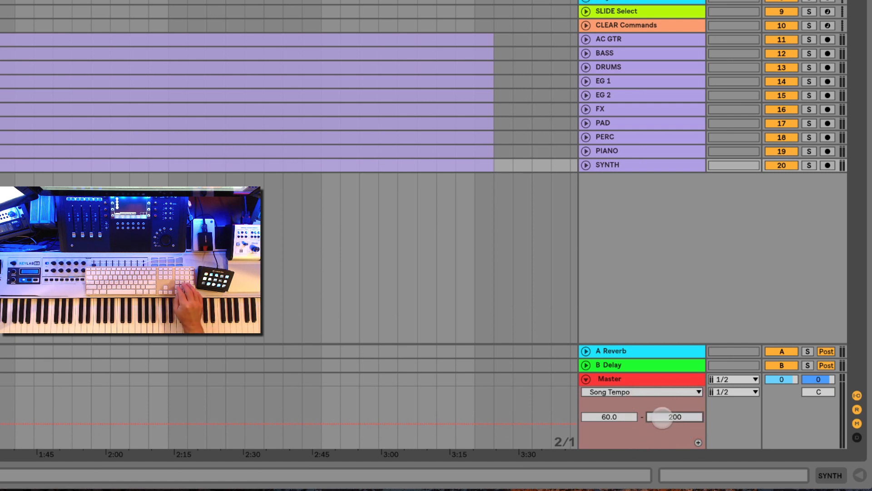
pyautogui.write('115')
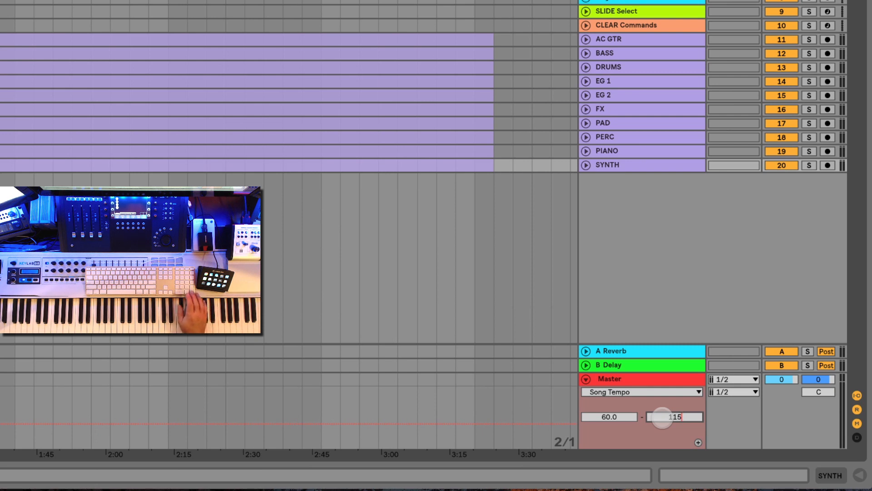
pyautogui.press('Return')
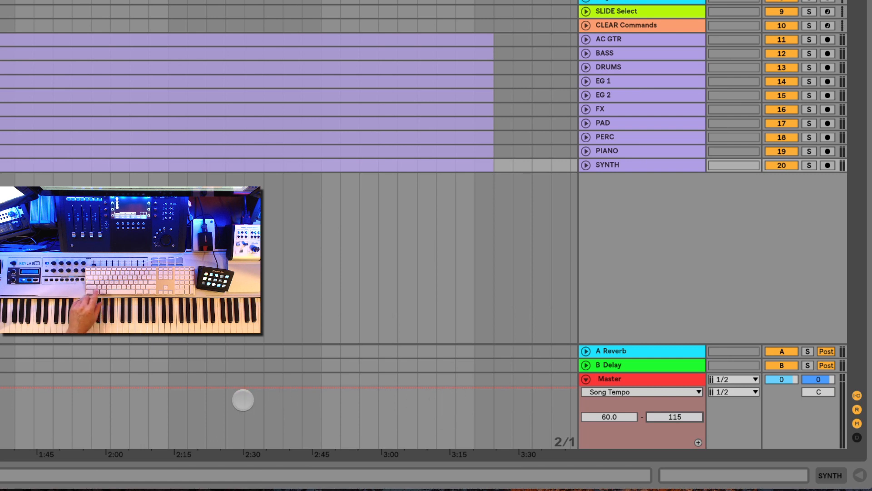
# - Draw stepped tempo changes in the Master track's Song Tempo automation, and redraw the line flat at 115 BPM
pyautogui.moveTo(150, 405)
pyautogui.mouseDown()
pyautogui.moveTo(193, 389)
pyautogui.moveTo(277, 410)
pyautogui.moveTo(331, 412)
pyautogui.moveTo(402, 394)
pyautogui.moveTo(430, 402)
pyautogui.moveTo(421, 409)
pyautogui.mouseUp()
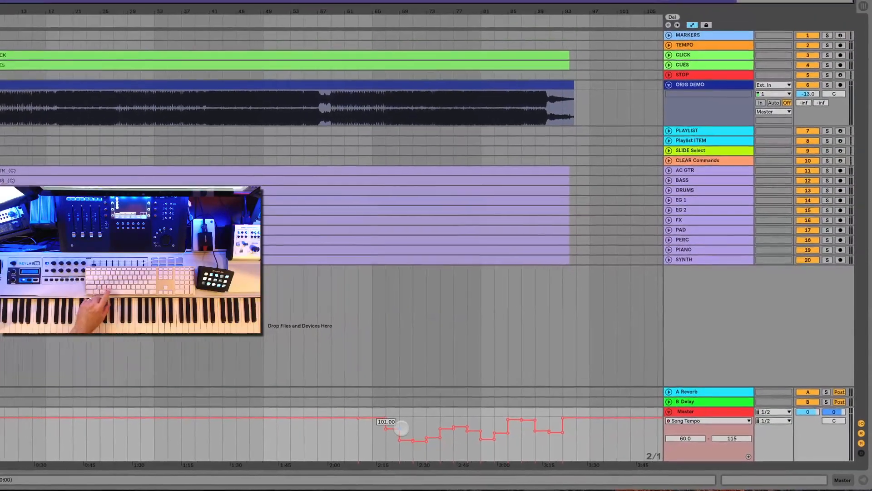
pyautogui.press('b')
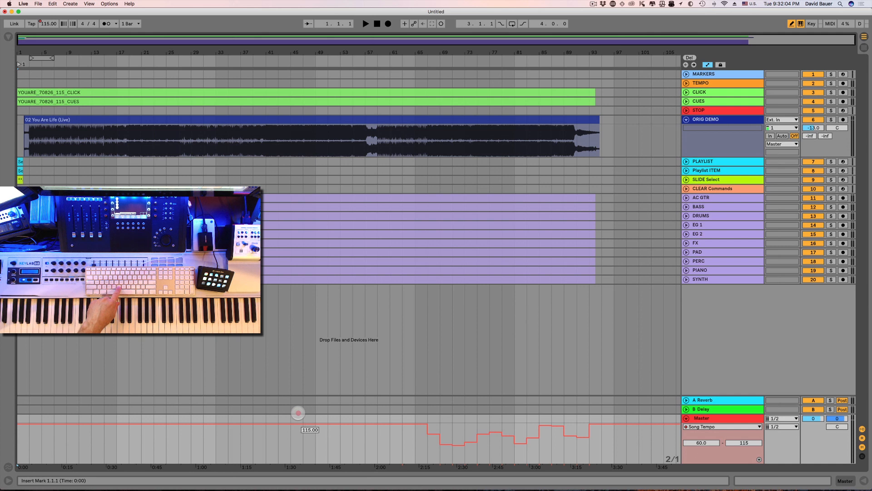
pyautogui.moveTo(333, 419); pyautogui.dragTo(644, 415)
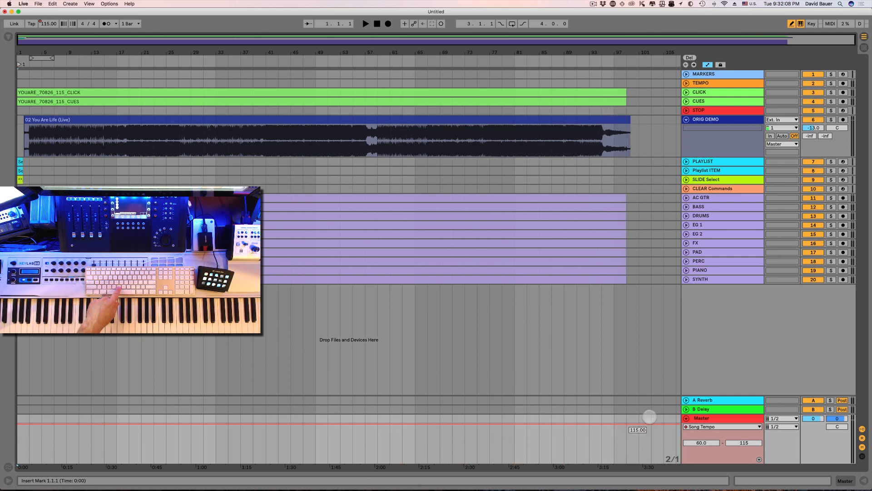
pyautogui.press('b')
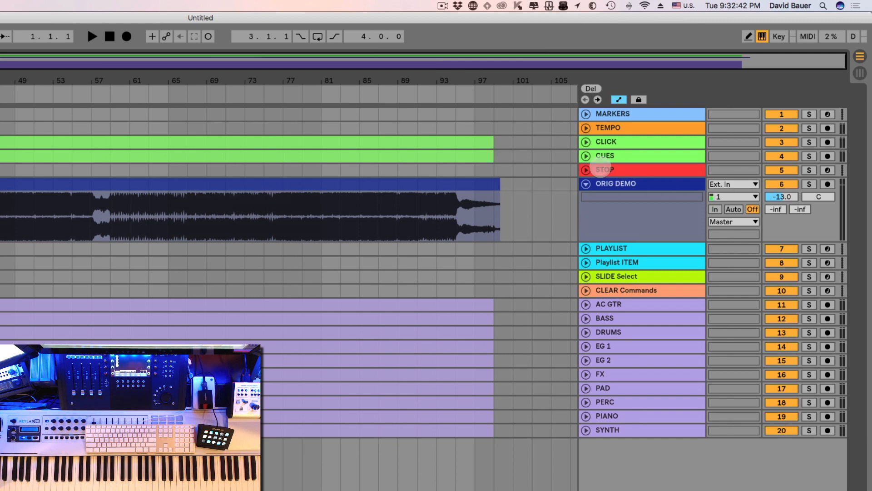
# - Unfold the CLICK and CUES tracks and set the CLICK track's output to Ext. Out
pyautogui.click(586, 143)
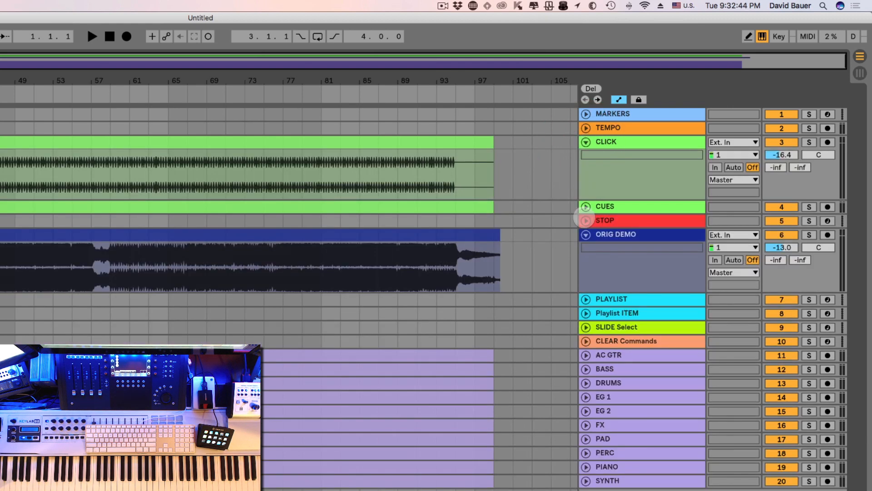
pyautogui.click(586, 207)
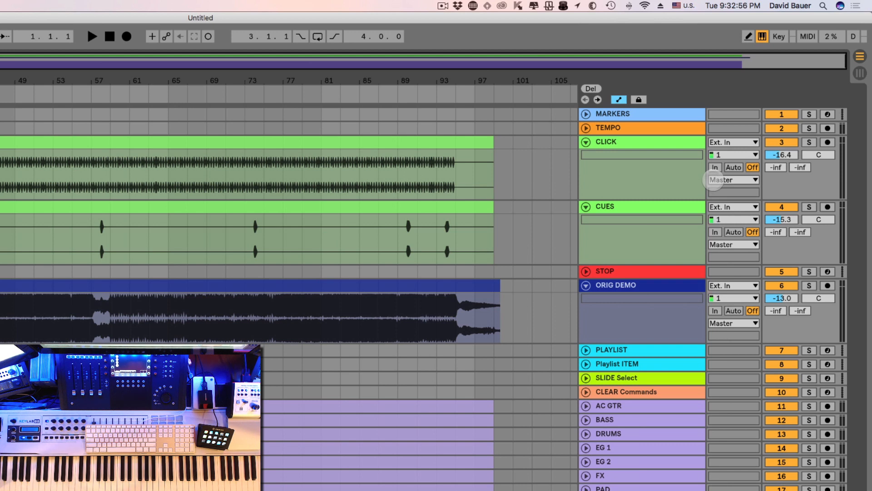
pyautogui.click(722, 180)
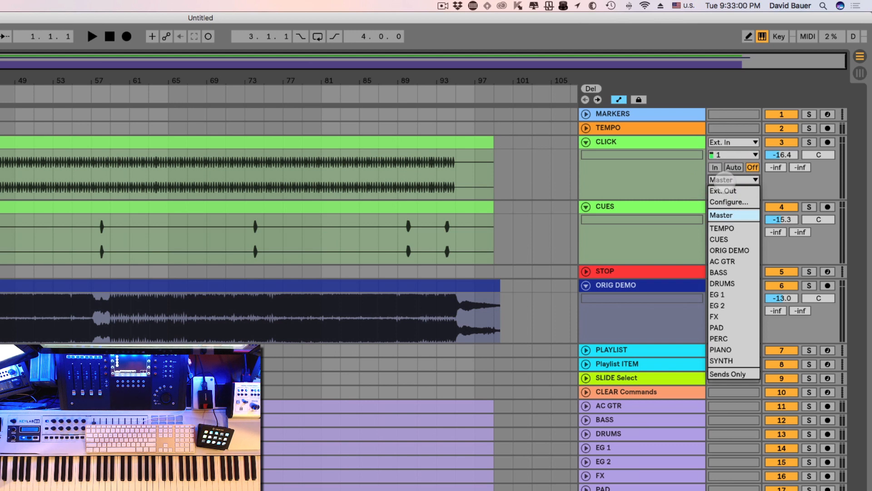
pyautogui.click(723, 190)
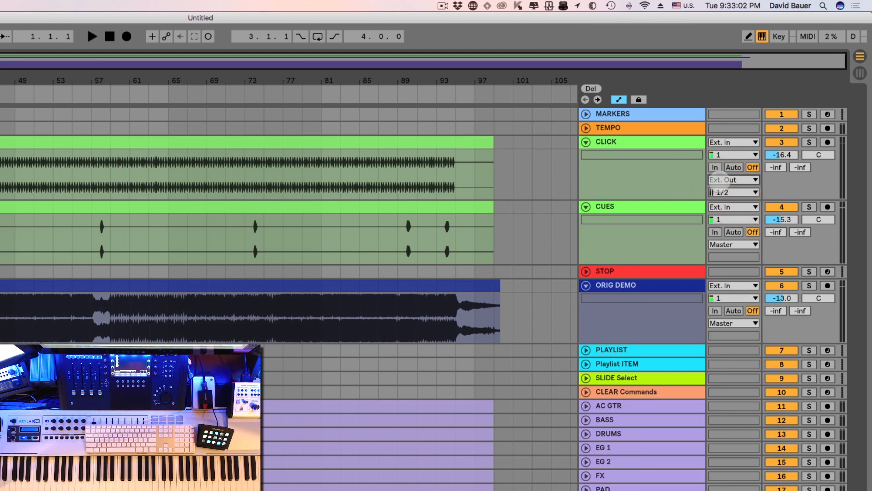
# - Set the CLICK track's external output channel to 8, and route the CUES track to Ext. Out channel 8
pyautogui.click(719, 192)
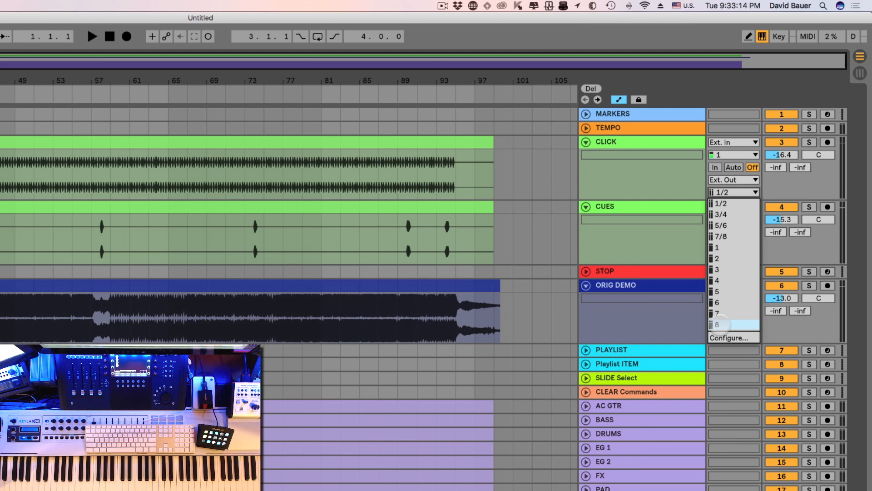
pyautogui.click(720, 324)
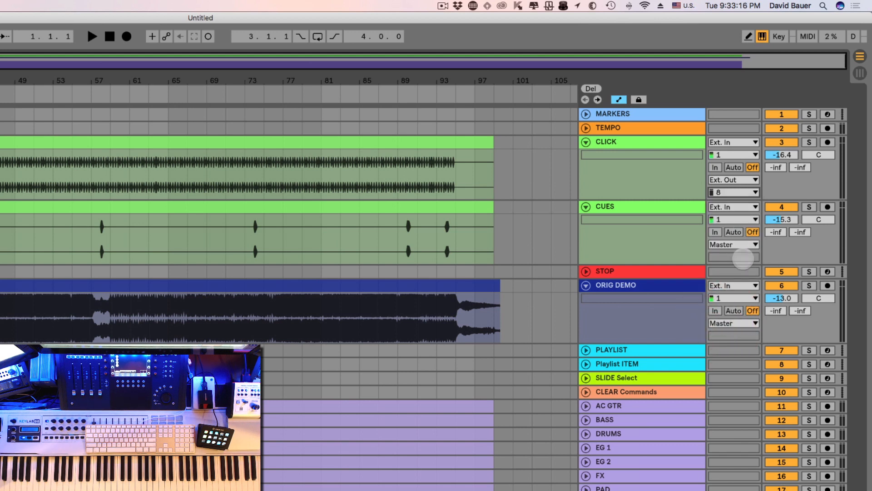
pyautogui.click(735, 247)
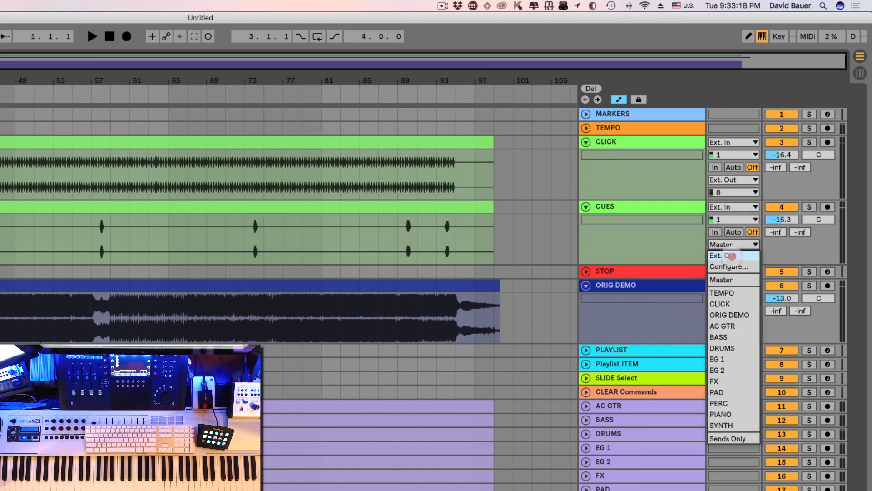
pyautogui.click(729, 254)
pyautogui.click(732, 256)
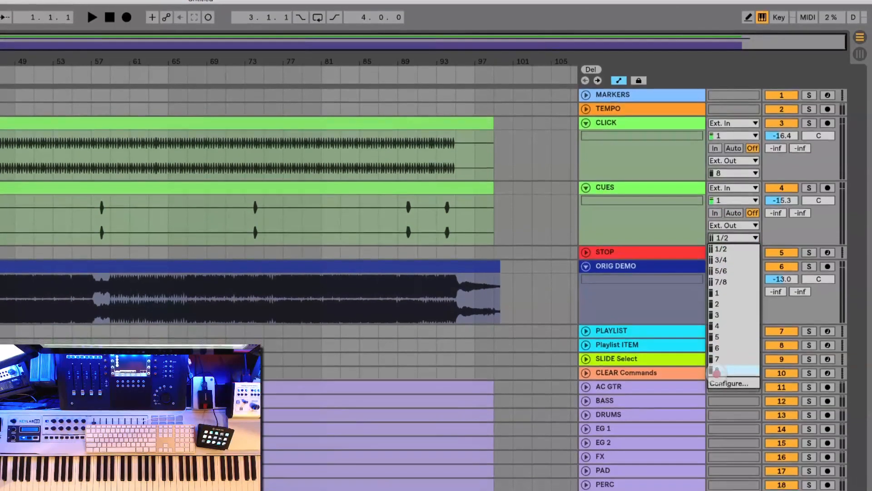
pyautogui.click(717, 391)
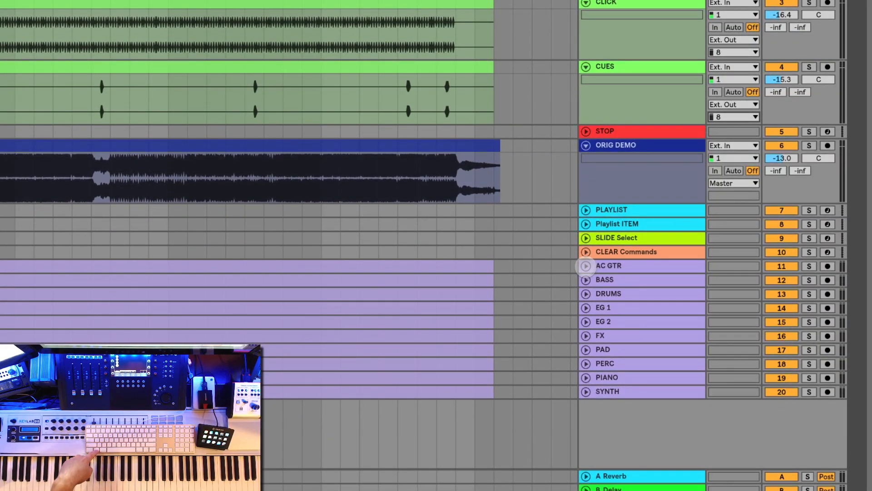
# - Unfold all tracks at once, and fold the CLEAR Commands, SLIDE Select, Playlist ITEM and PLAYLIST tracks again
pyautogui.keyDown('alt'); pyautogui.click(585, 266); pyautogui.keyUp('alt')
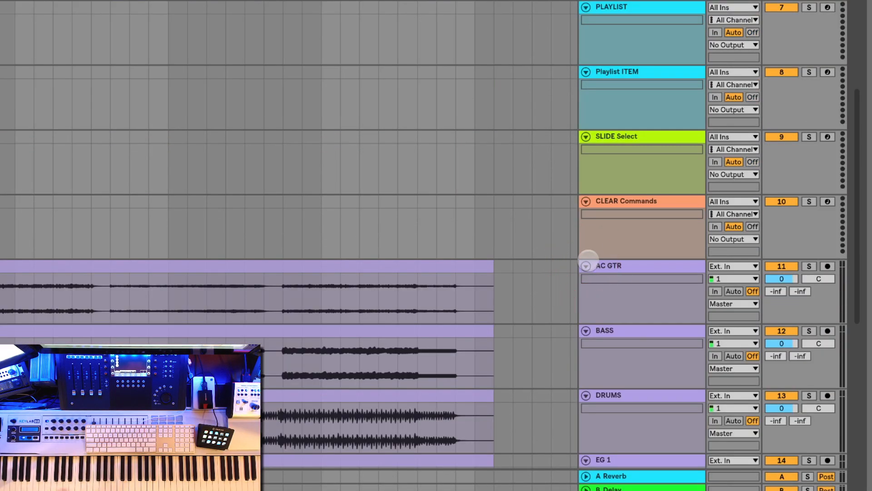
pyautogui.click(586, 201)
pyautogui.click(586, 136)
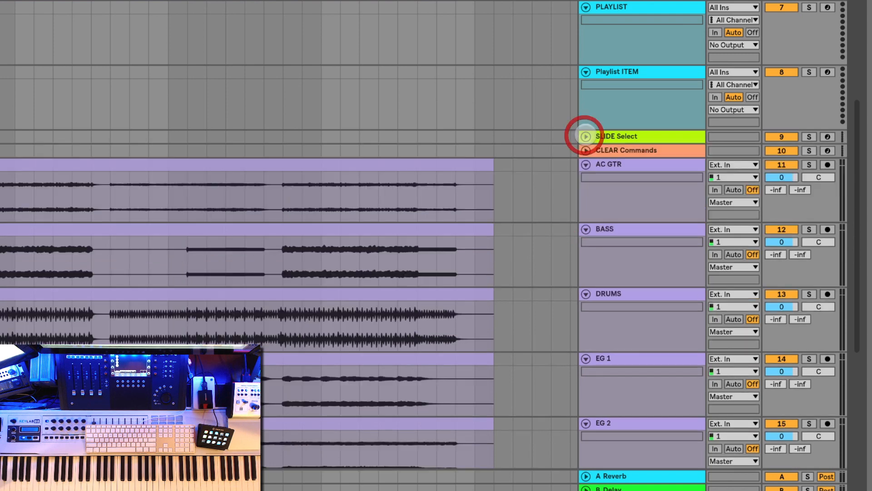
pyautogui.click(586, 72)
pyautogui.click(586, 7)
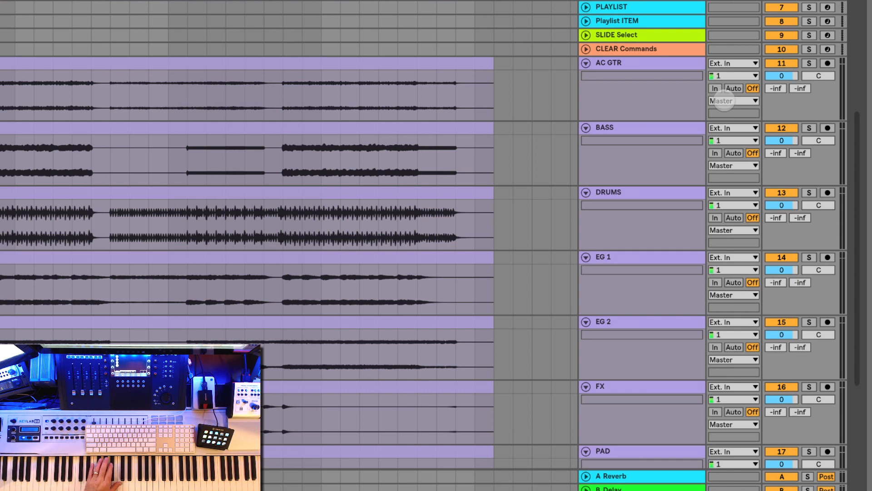
# - Route the AC GTR, EG 1 and EG 2 tracks together to Ext. Out channels 3/4, and undo the channel choice
pyautogui.click(616, 63)
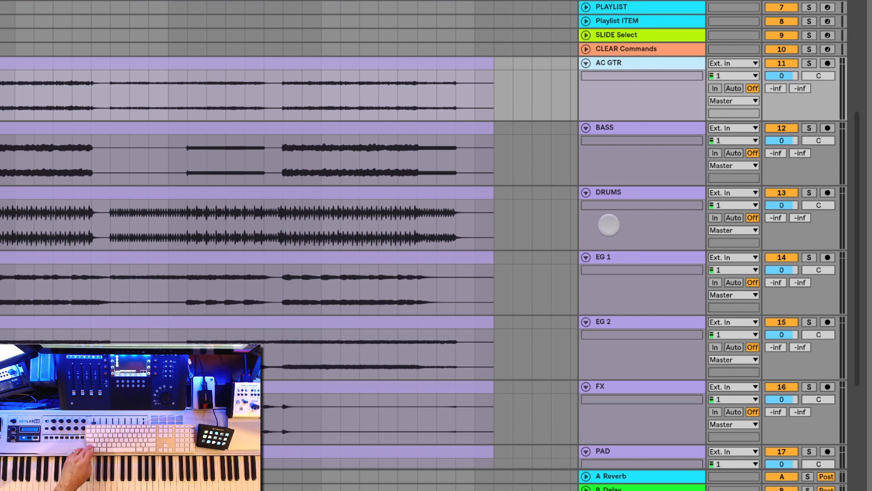
pyautogui.keyDown('shift'); pyautogui.click(601, 256); pyautogui.keyUp('shift')
pyautogui.keyDown('shift'); pyautogui.click(612, 321); pyautogui.keyUp('shift')
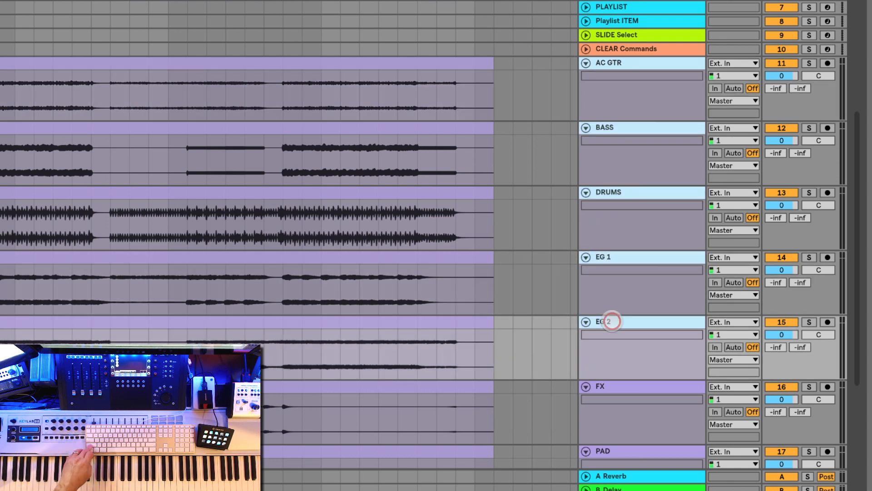
pyautogui.keyDown('super'); pyautogui.click(609, 194); pyautogui.keyUp('super')
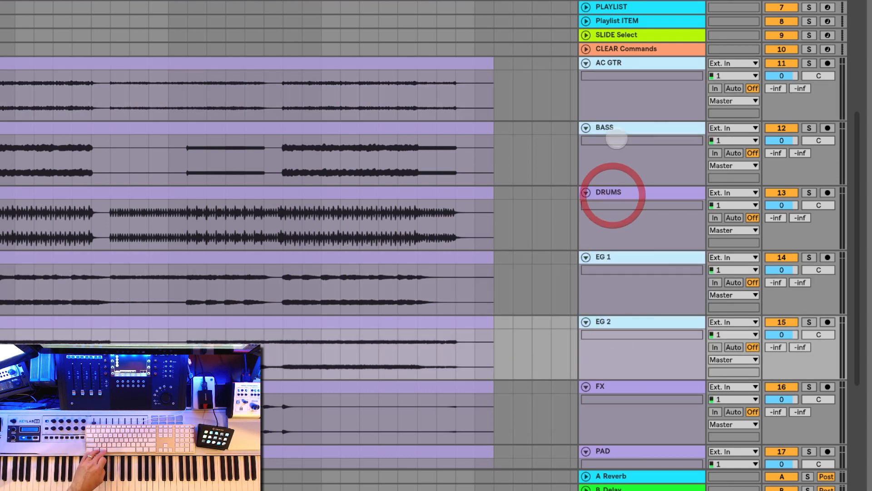
pyautogui.keyDown('super'); pyautogui.click(615, 127); pyautogui.keyUp('super')
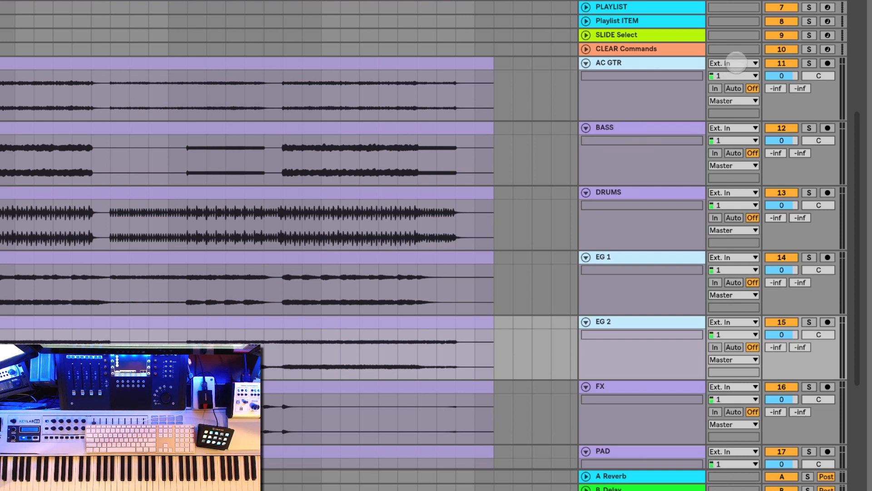
pyautogui.click(733, 63)
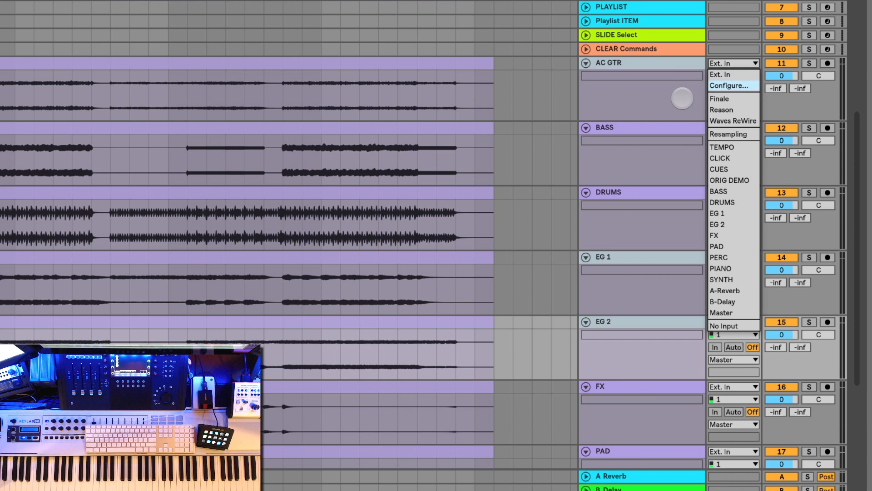
pyautogui.click(682, 98)
pyautogui.click(724, 101)
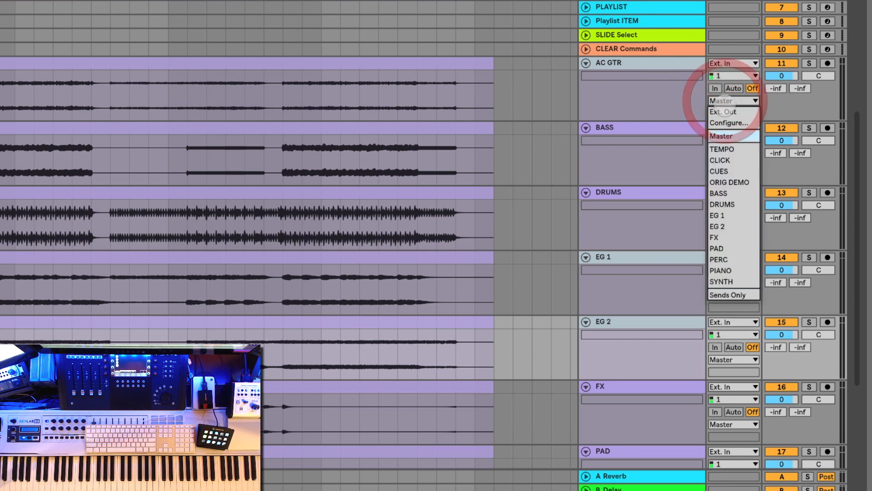
pyautogui.click(724, 111)
pyautogui.click(724, 113)
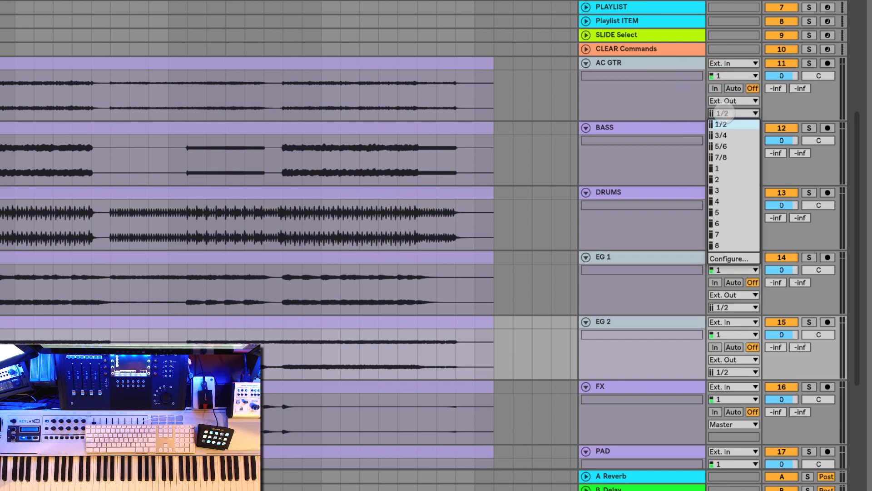
pyautogui.click(722, 135)
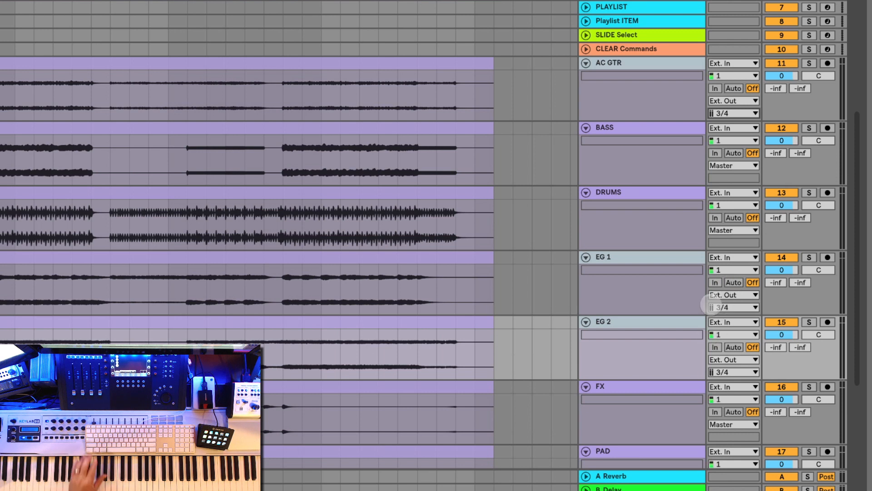
pyautogui.press('super+z')
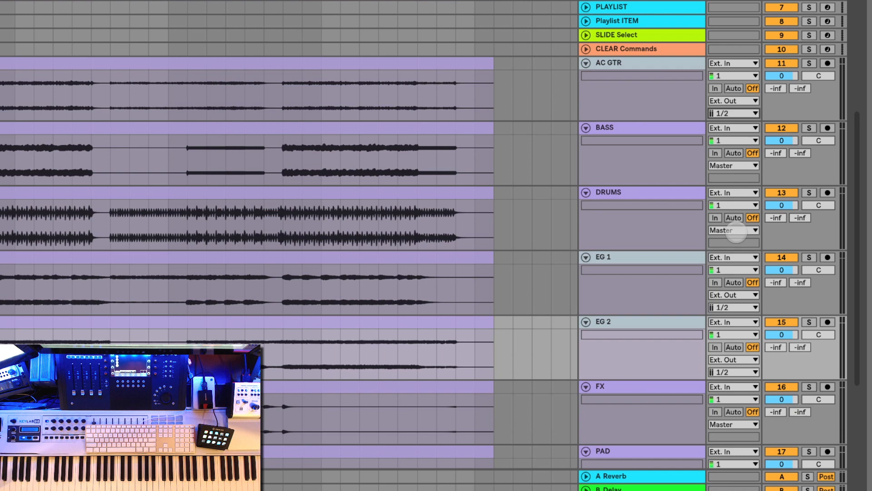
# - Set the outputs of the CLICK and CUES tracks to Master
pyautogui.scroll(10, 688, 122)
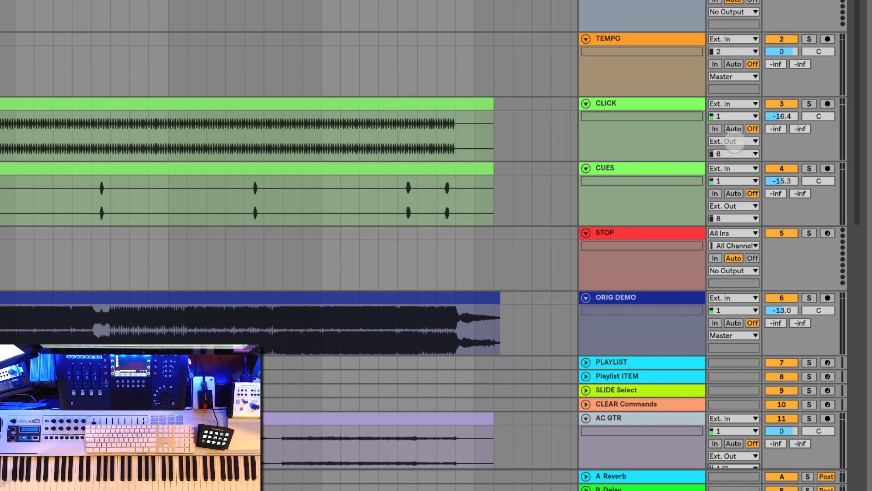
pyautogui.click(734, 141)
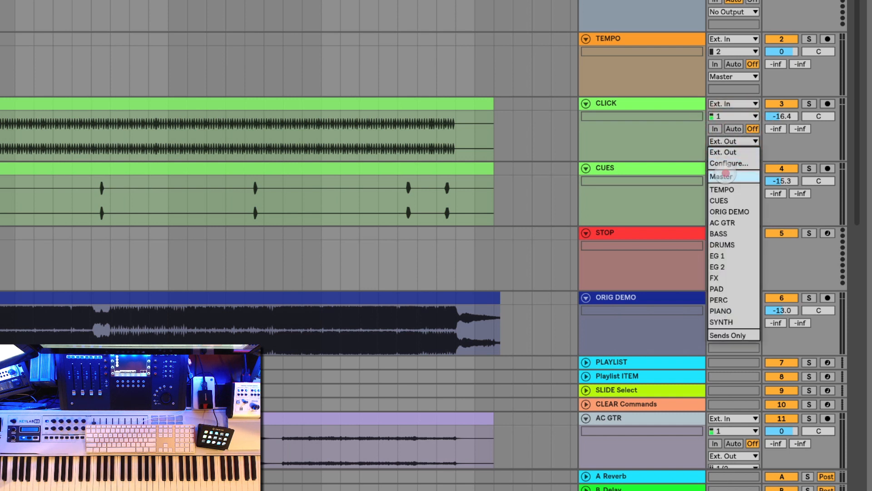
pyautogui.click(726, 174)
pyautogui.click(726, 206)
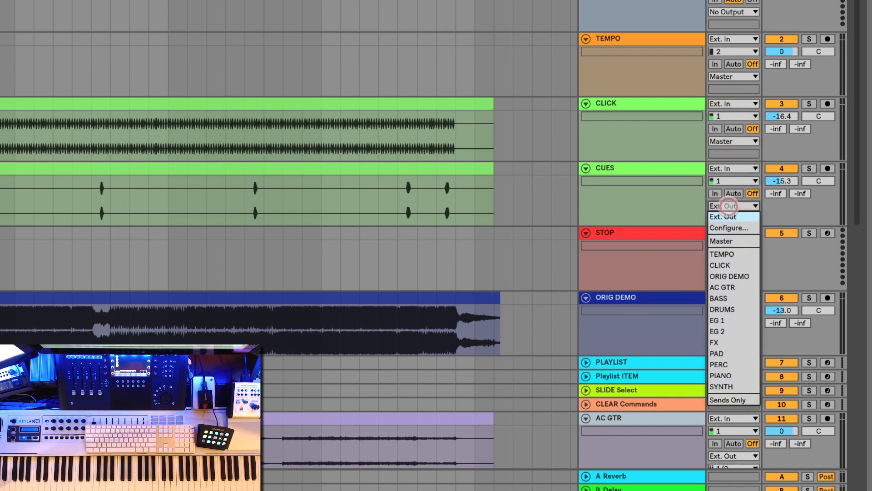
pyautogui.click(724, 239)
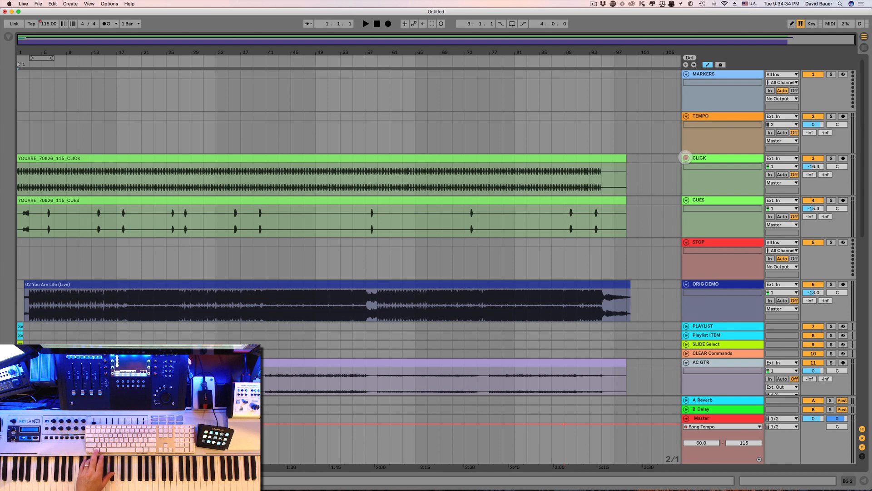
# - Fold all tracks at once, and unfold only the CLICK and CUES tracks
pyautogui.keyDown('alt'); pyautogui.click(686, 157); pyautogui.keyUp('alt')
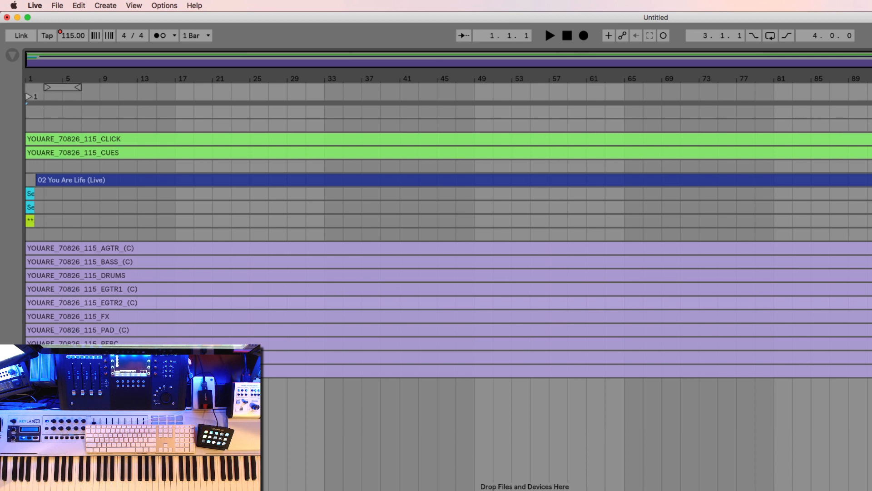
pyautogui.press('u')
pyautogui.press('u')
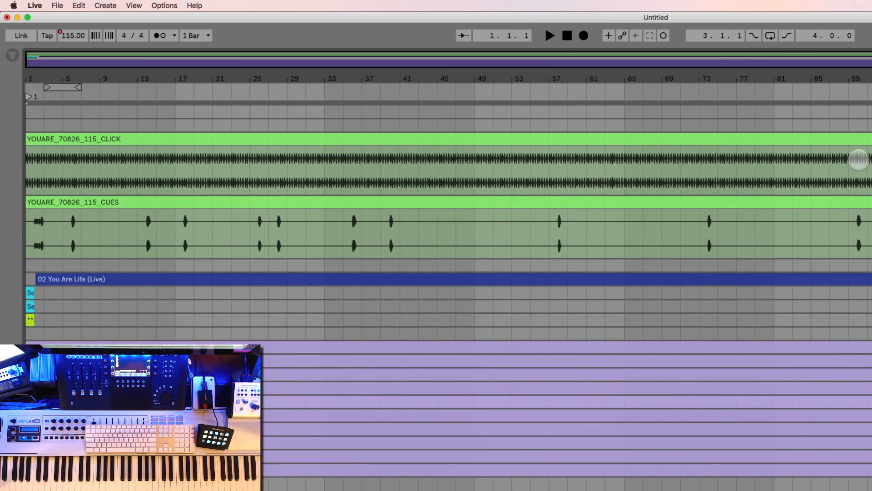
# - Add a locator at bar 3, where the four-count cue ends, and name it INTRO
pyautogui.moveTo(49, 55); pyautogui.dragTo(48, 107)
pyautogui.moveTo(182, 54); pyautogui.dragTo(165, 58)
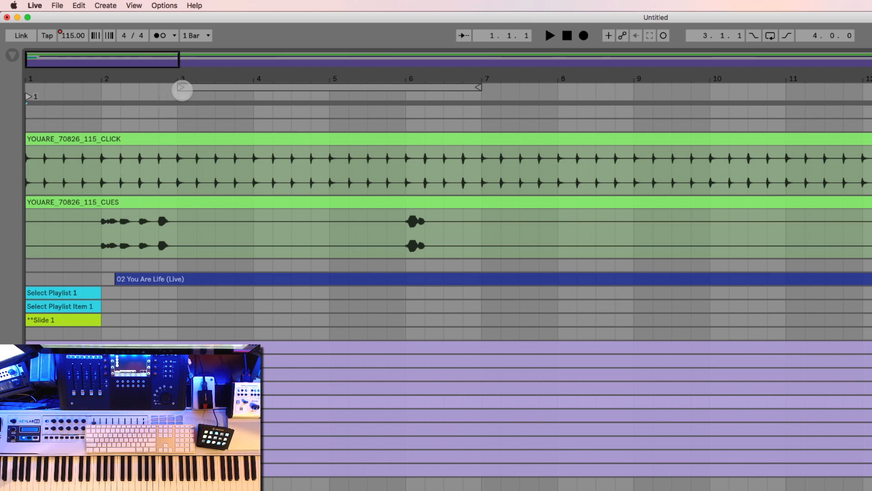
pyautogui.rightClick(176, 94)
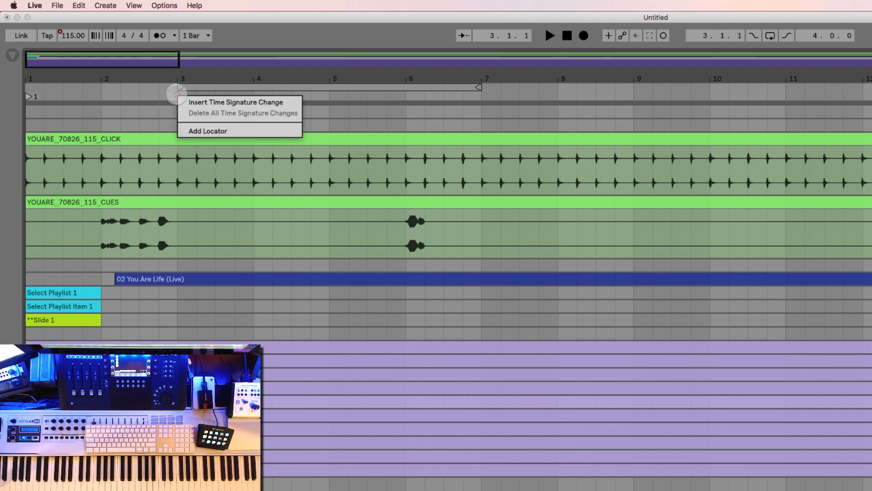
pyautogui.click(195, 131)
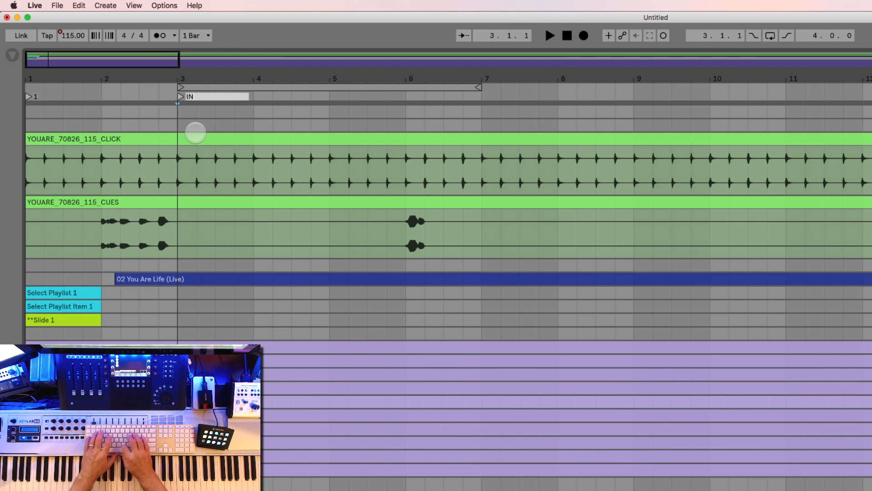
pyautogui.write('INTRO')
pyautogui.press('Return')
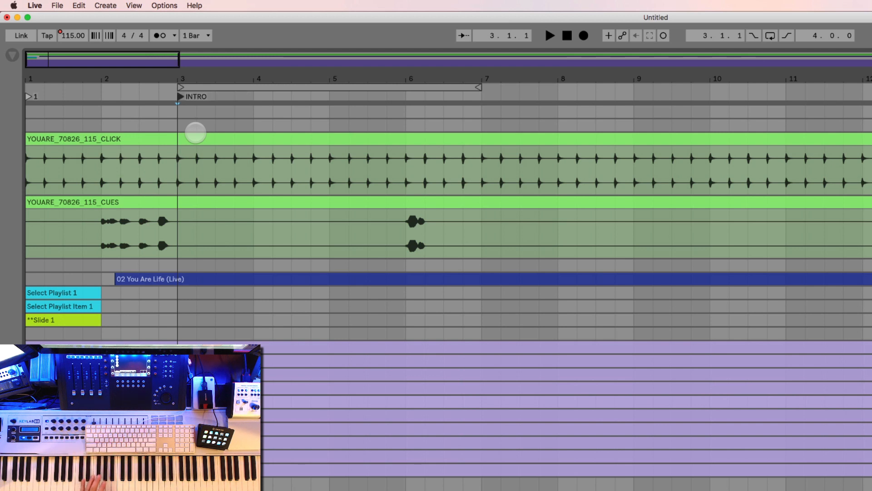
# - Rename the locator at bar 1 as YOU ARE LIFE
pyautogui.click(29, 96)
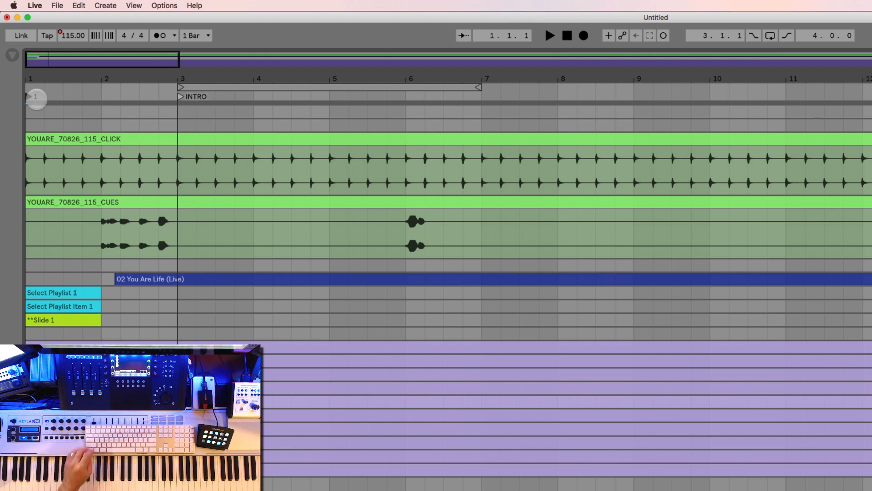
pyautogui.press('super+r')
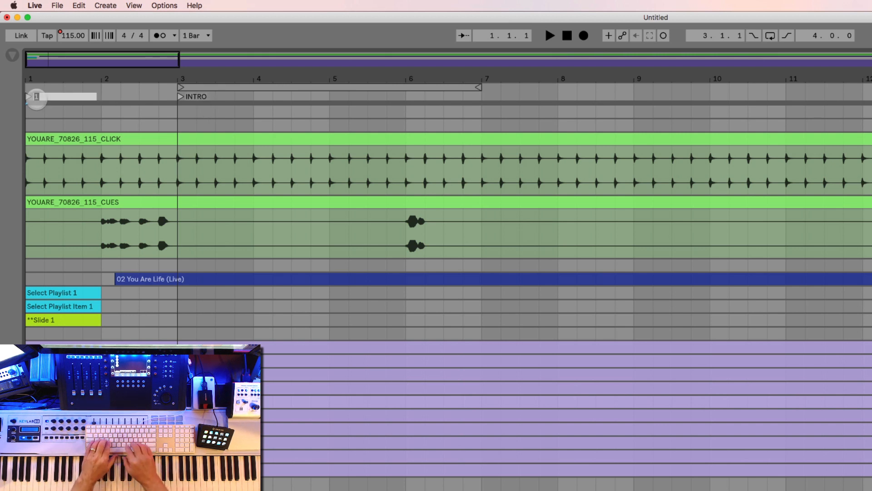
pyautogui.write('YOU ARE LIFE')
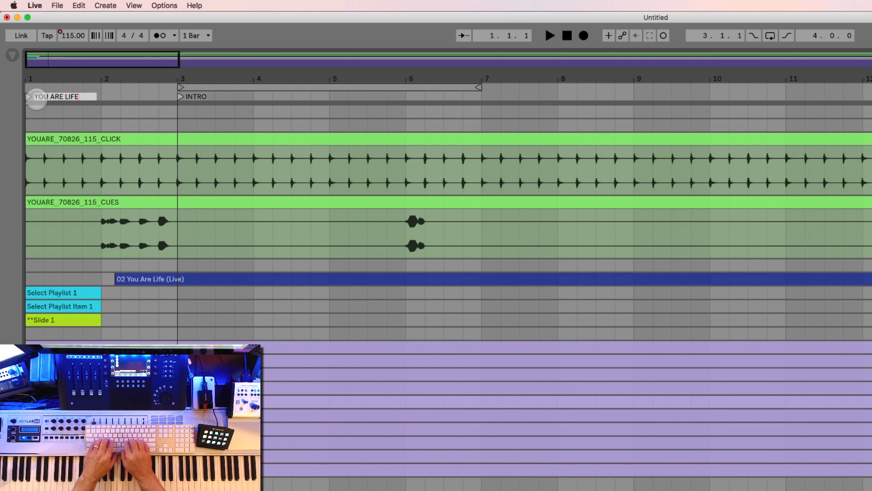
pyautogui.press('Return')
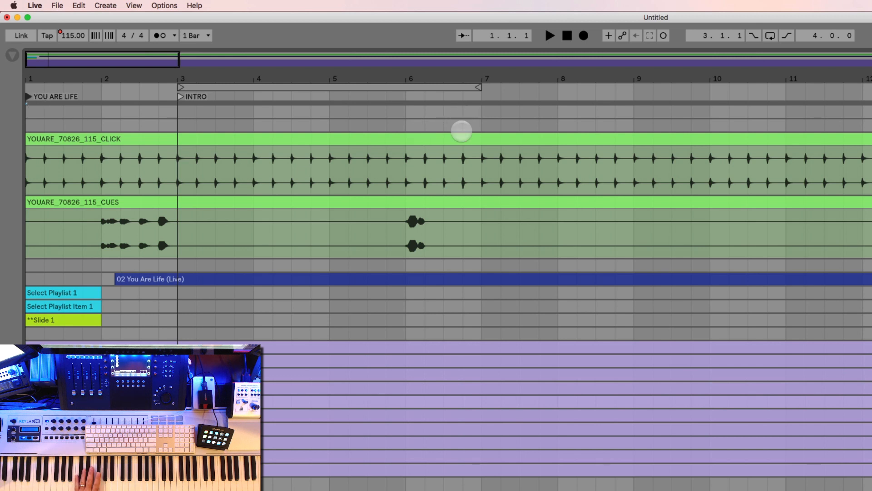
# - Add locators at bars 7, 15 and 19, where the sections announced by the cues begin
pyautogui.moveTo(127, 63); pyautogui.dragTo(219, 62)
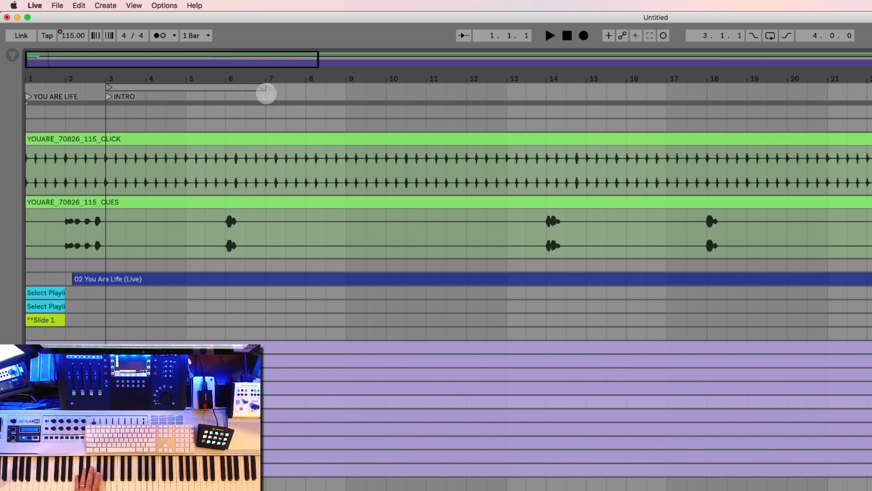
pyautogui.rightClick(266, 94)
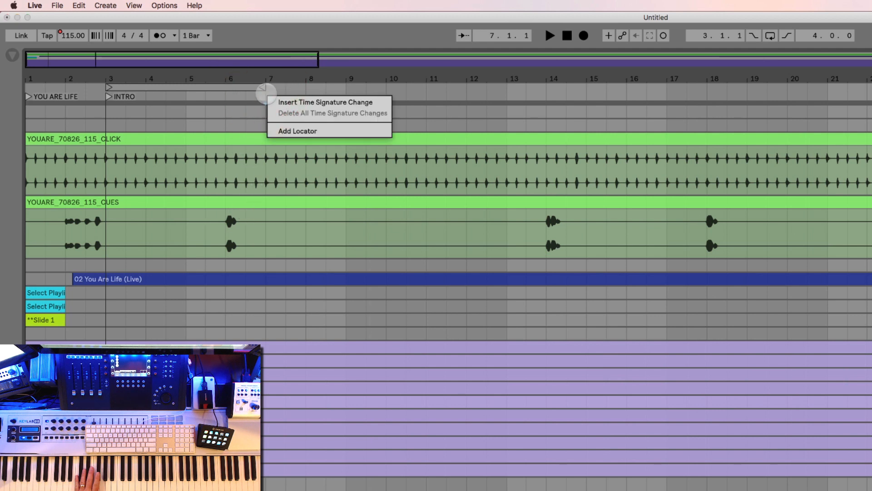
pyautogui.click(281, 129)
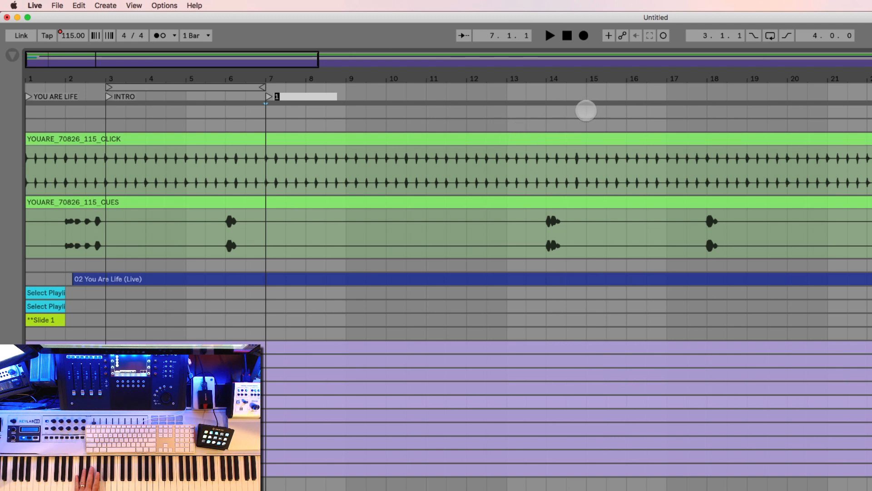
pyautogui.rightClick(585, 110)
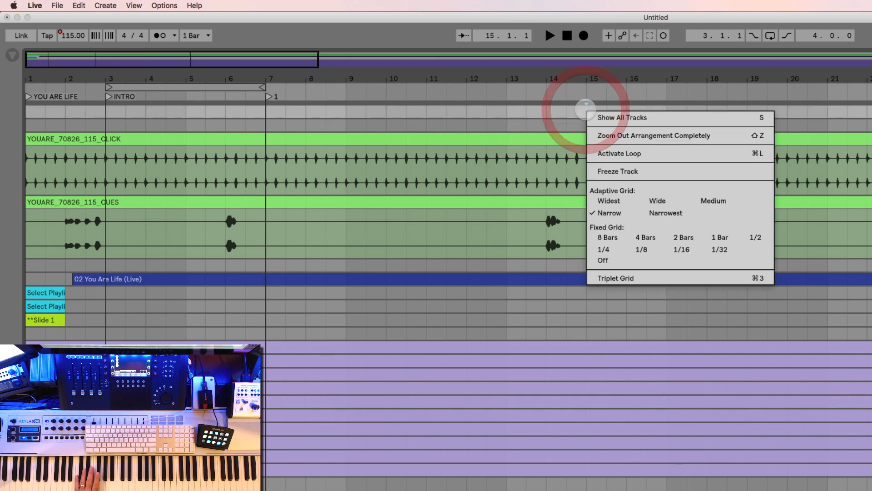
pyautogui.rightClick(588, 93)
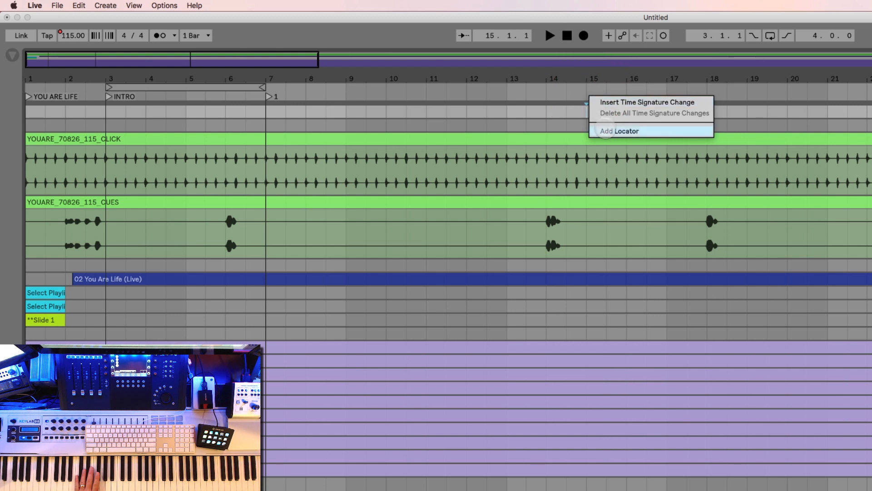
pyautogui.click(604, 131)
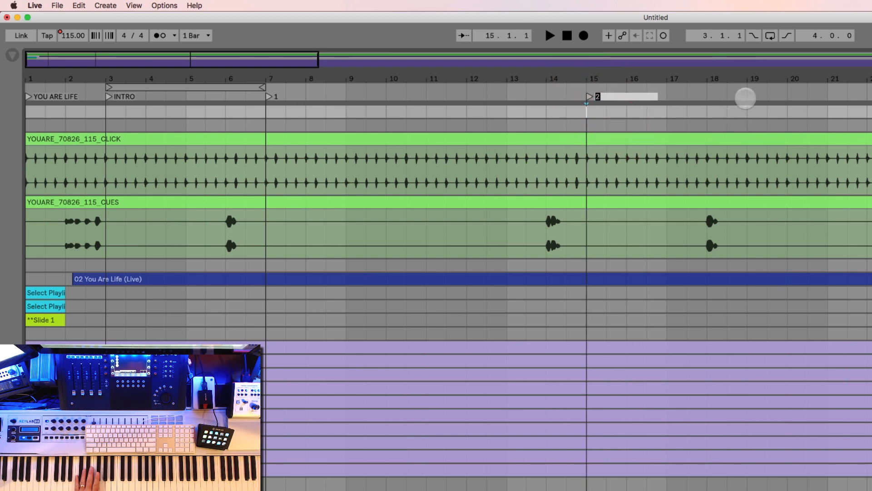
pyautogui.rightClick(746, 96)
pyautogui.click(778, 131)
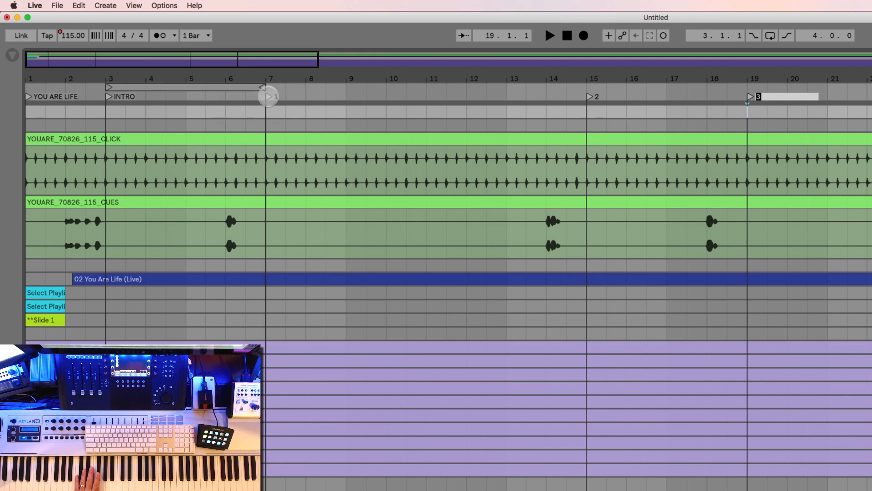
# - Rename the locators at bars 7, 15 and 19 as VERSE, PRE CHO and CHORUS
pyautogui.click(268, 96)
pyautogui.press('super+r')
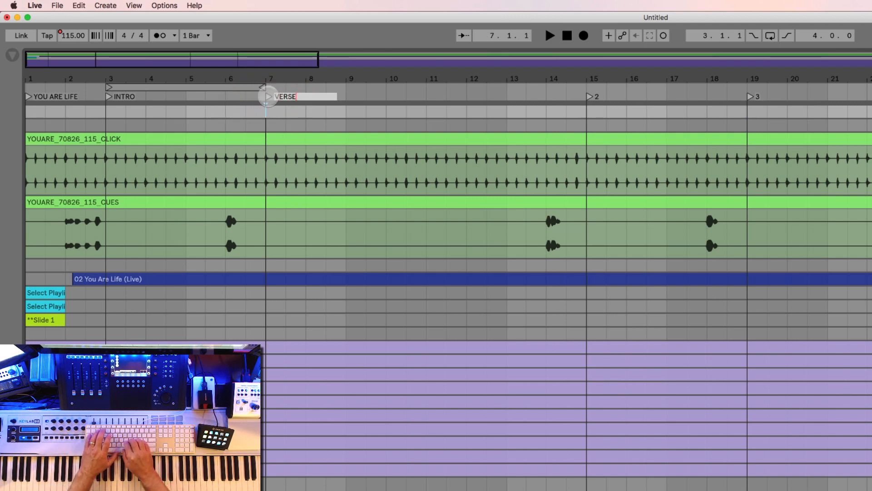
pyautogui.write('VERSE')
pyautogui.press('Tab')
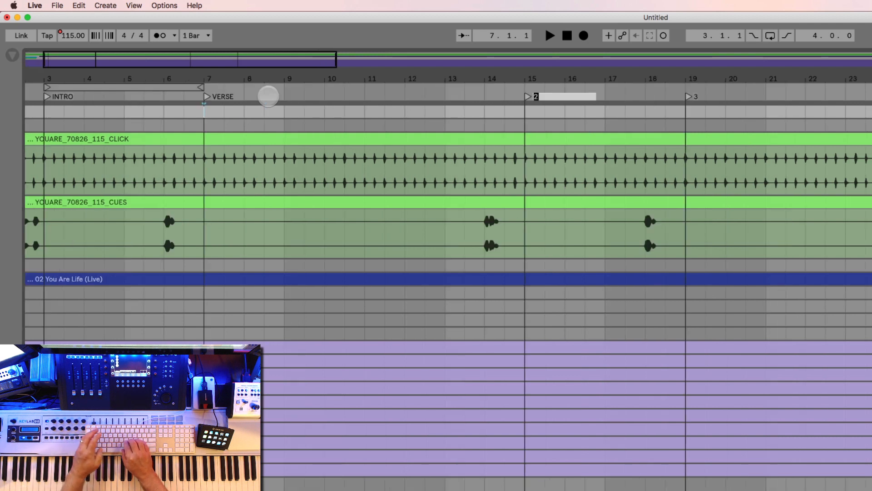
pyautogui.write('PRE CHO')
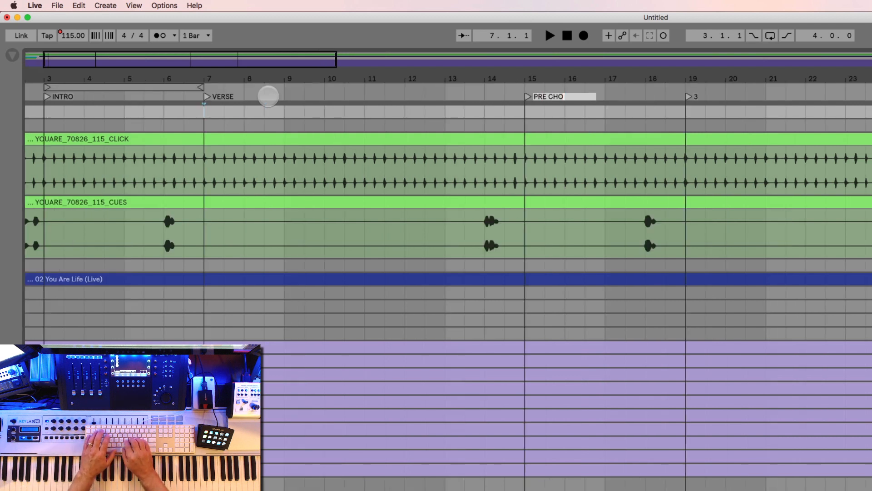
pyautogui.press('Tab')
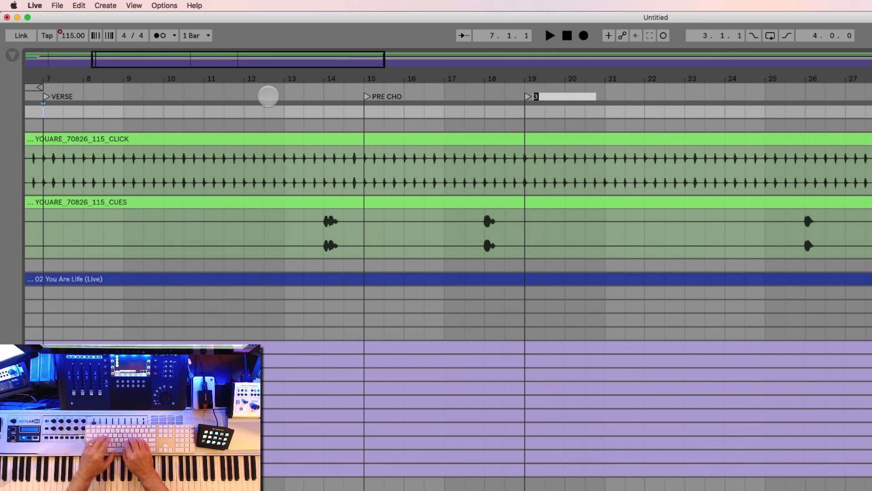
pyautogui.write('CHORUS')
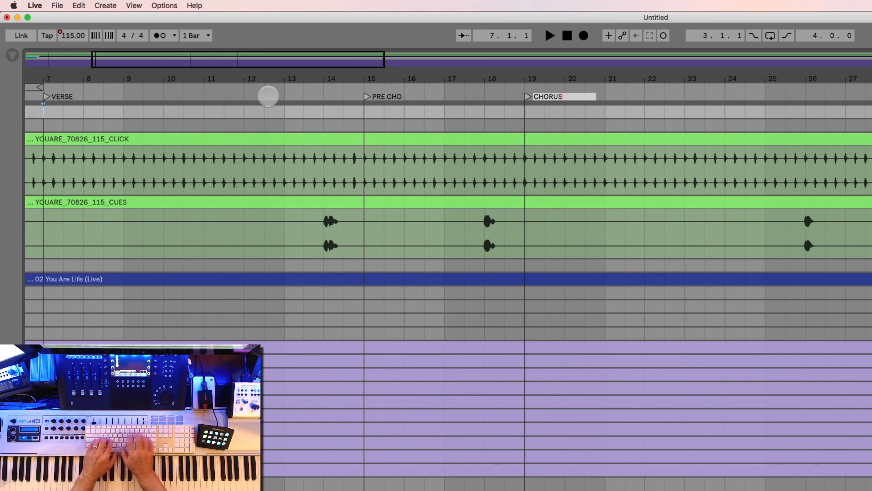
pyautogui.press('Return')
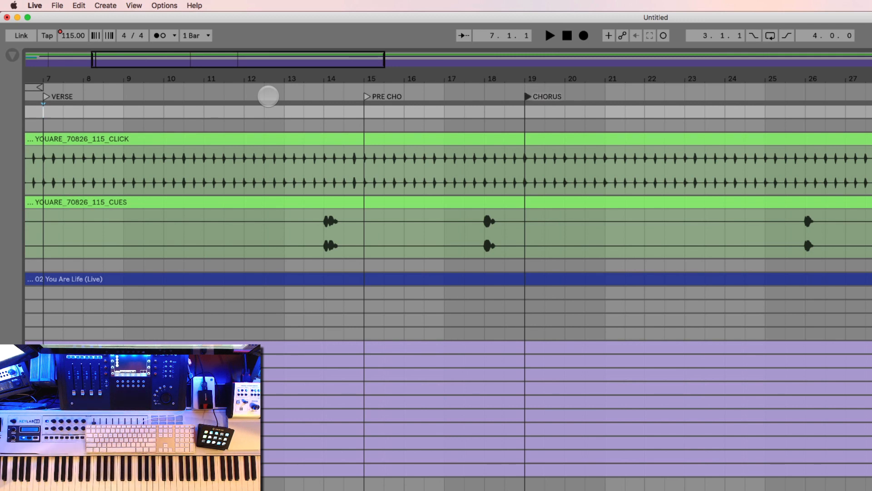
# - Show the whole song and move the playback position between the locators, then along the grid past the VERSE locator
pyautogui.moveTo(320, 58); pyautogui.dragTo(320, 6)
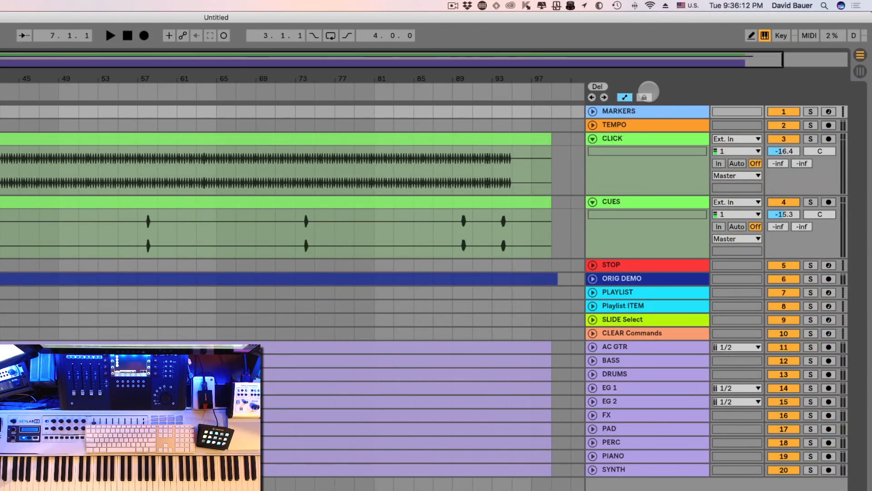
pyautogui.click(603, 97)
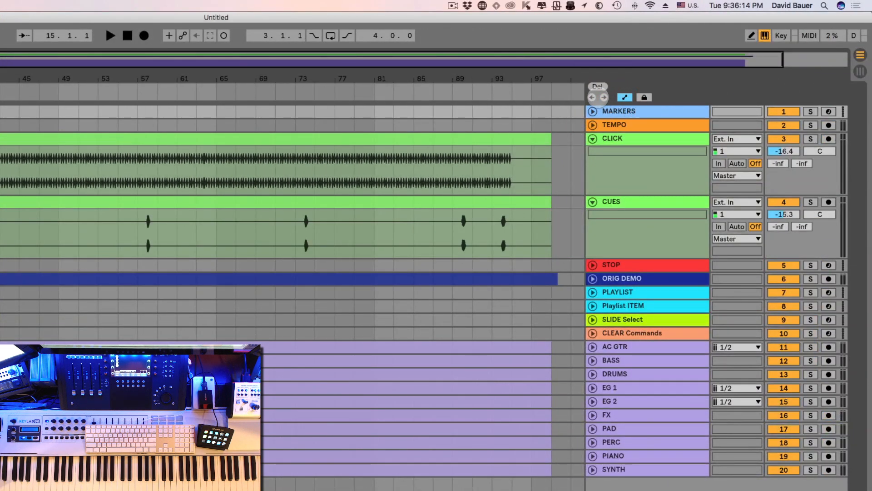
pyautogui.click(594, 98)
pyautogui.click(602, 97)
pyautogui.press('Right')
pyautogui.press('Right')
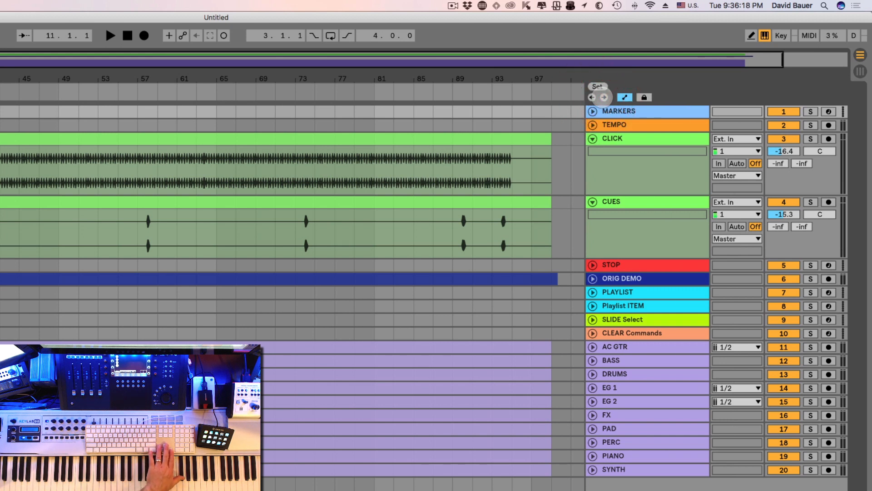
pyautogui.press('Right')
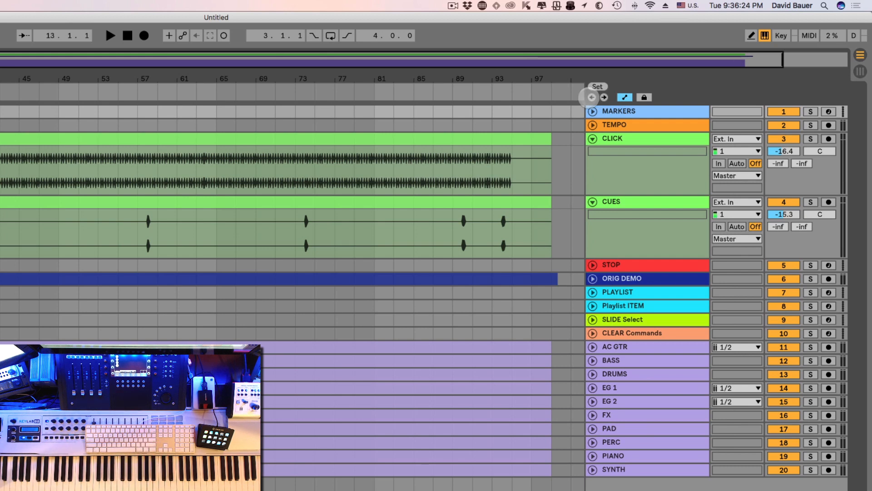
# - Jump to the CHORUS locator at bar 19, play a short passage from there and stop playback
pyautogui.click(591, 97)
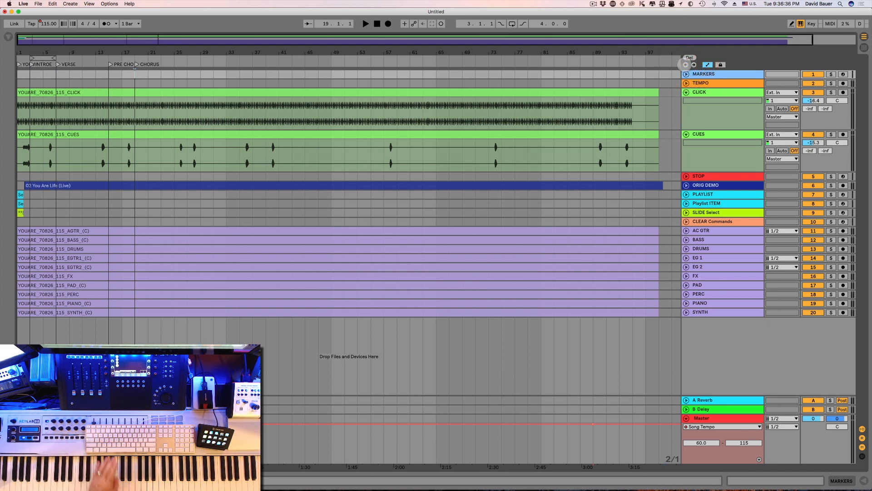
pyautogui.press('space')
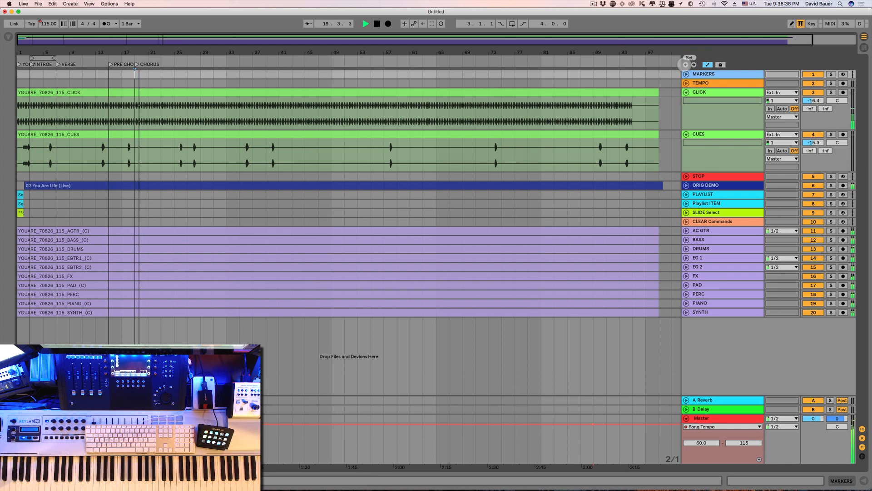
pyautogui.press('space')
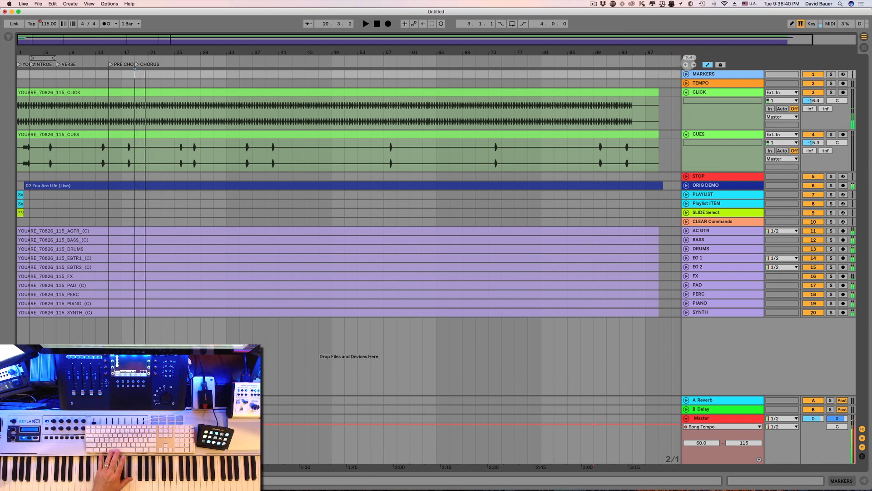